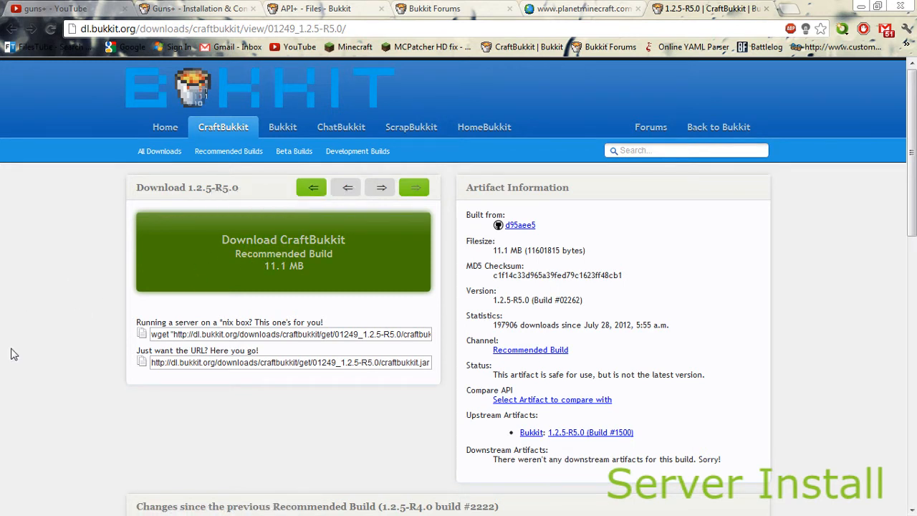
- Start downloading the CraftBukkit 1.2.5-R5.0 recommended build and browse to the Server's folder inside Everything Minecraft as the save location
left_click(281, 247)
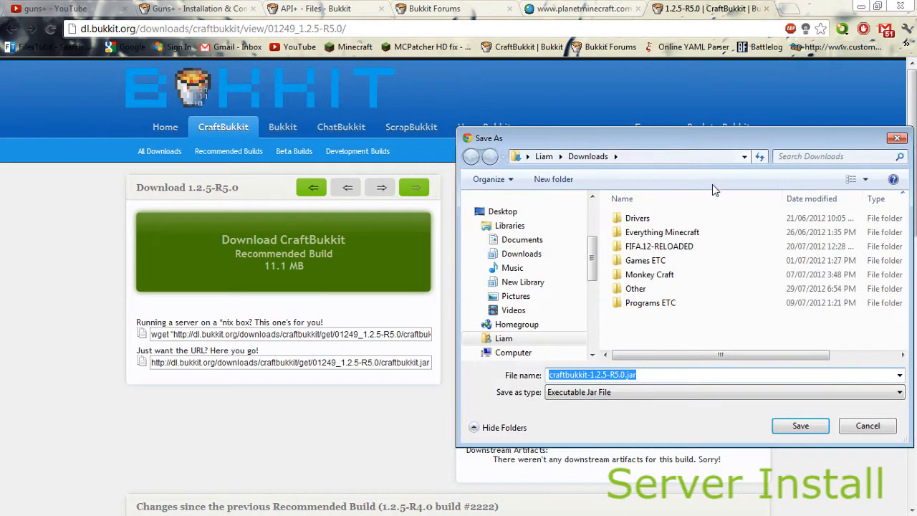
left_click(671, 235)
double_click(672, 232)
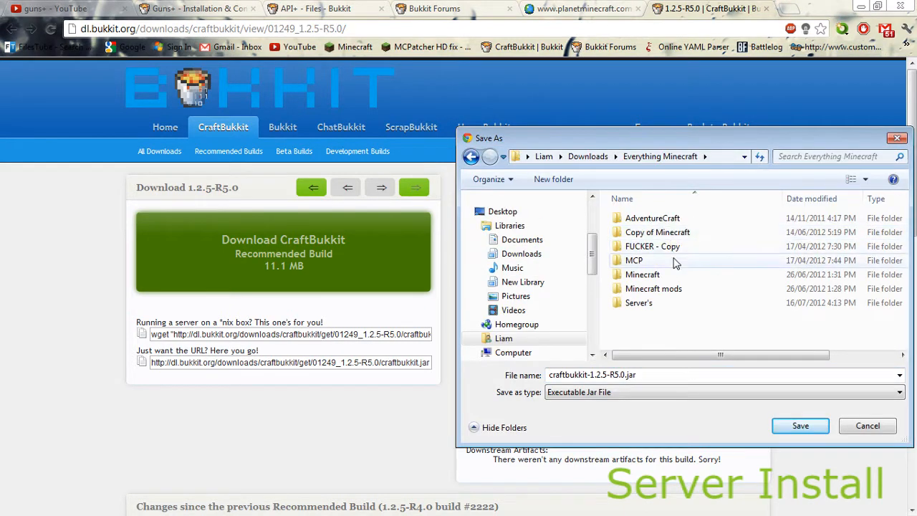
double_click(666, 303)
scroll(667, 307, "down", 3)
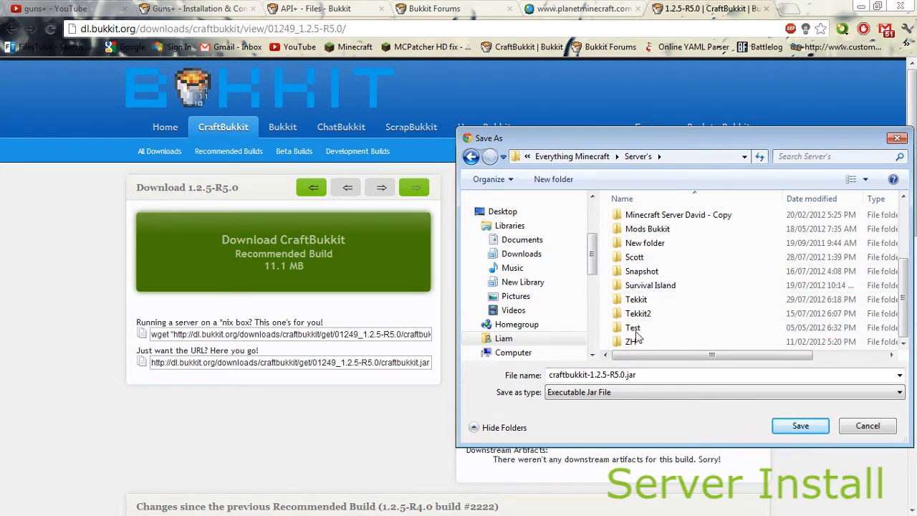
- Create a new folder named Guns Plus inside the Server's folder
right_click(737, 289)
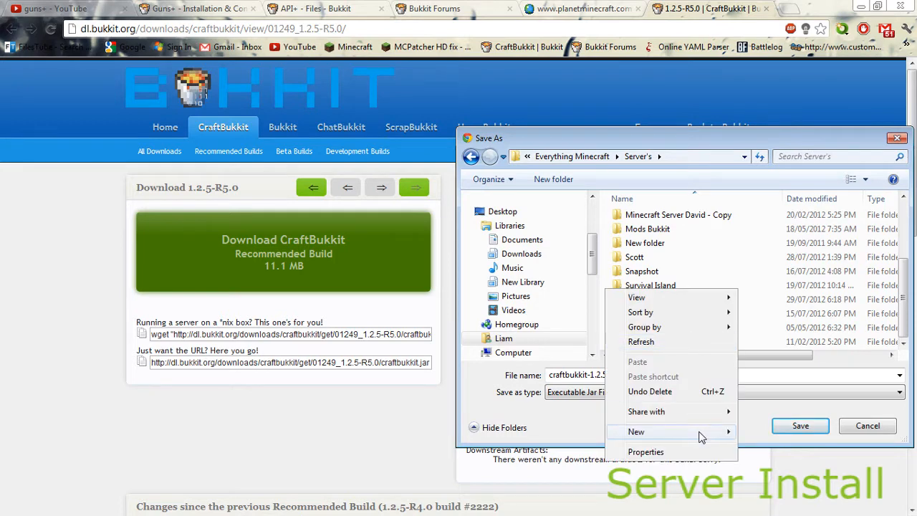
mouse_move(701, 437)
left_click(809, 255)
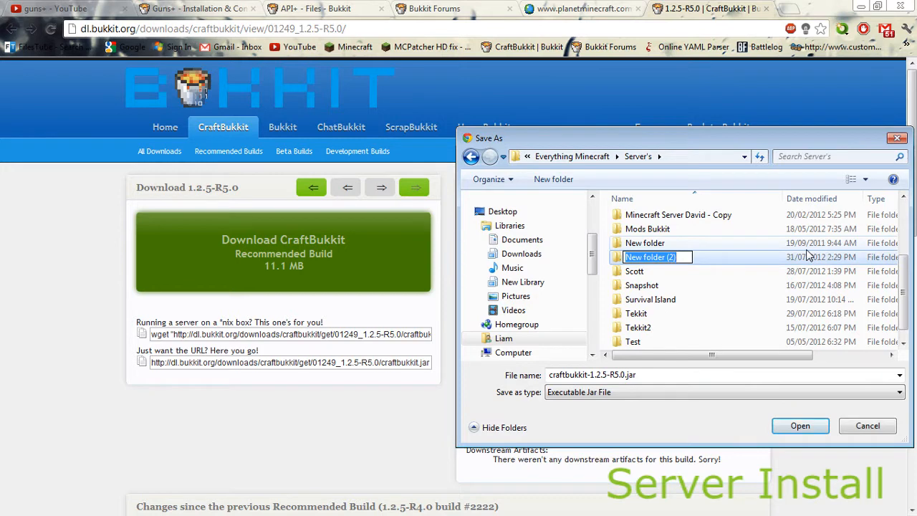
type("Guns Pla")
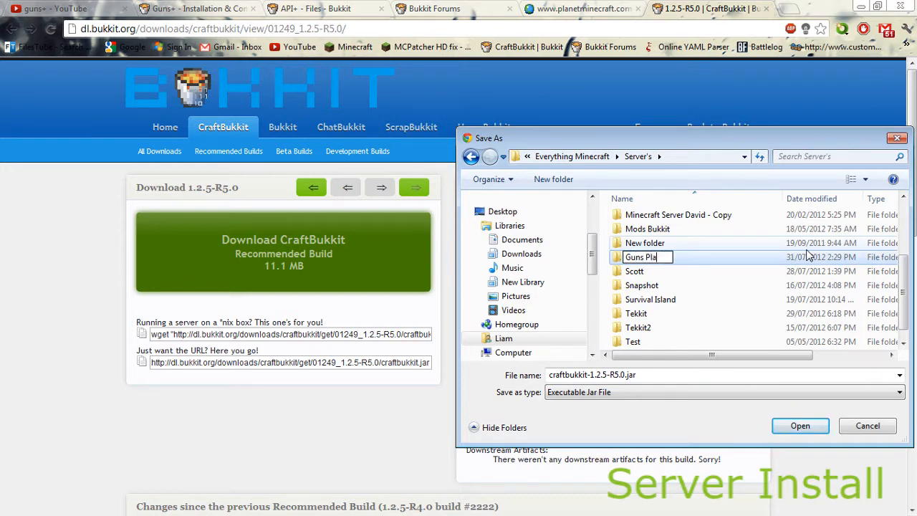
key("BackSpace")
type("is")
key("BackSpace")
type("us")
left_click(724, 258)
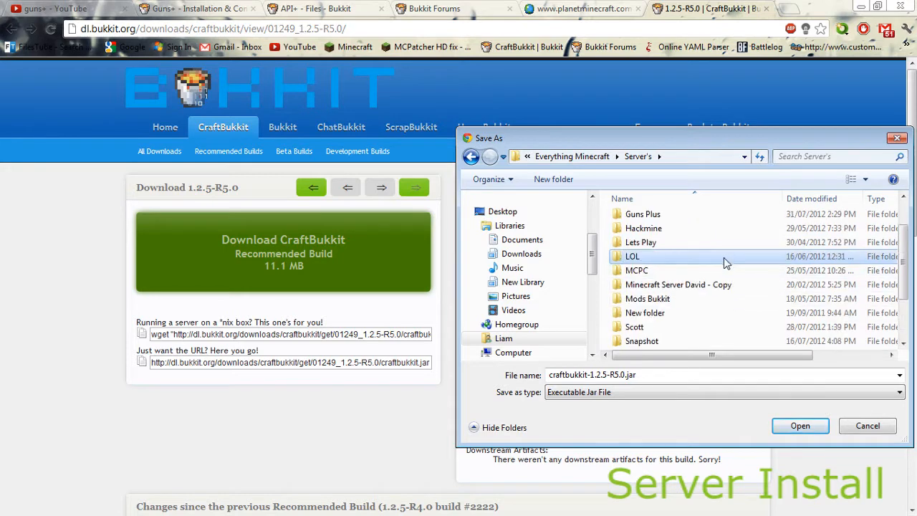
- Save the download in the Guns Plus folder under the name craftbukkit.jar
scroll(694, 238, "up", 2)
scroll(673, 285, "down", 3)
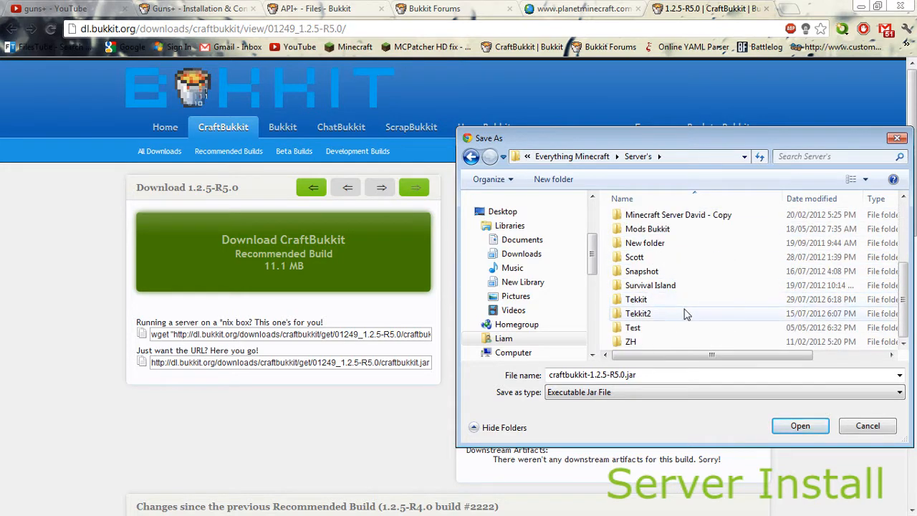
scroll(681, 301, "up", 2)
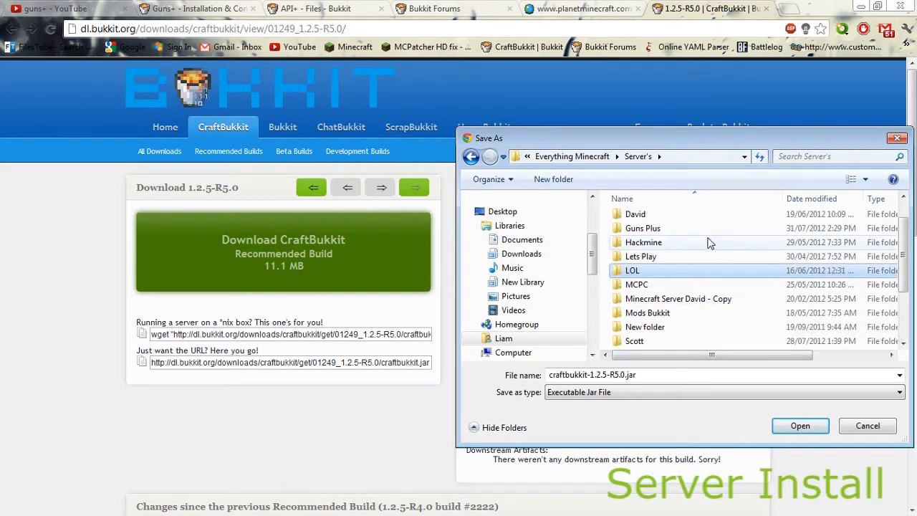
double_click(645, 227)
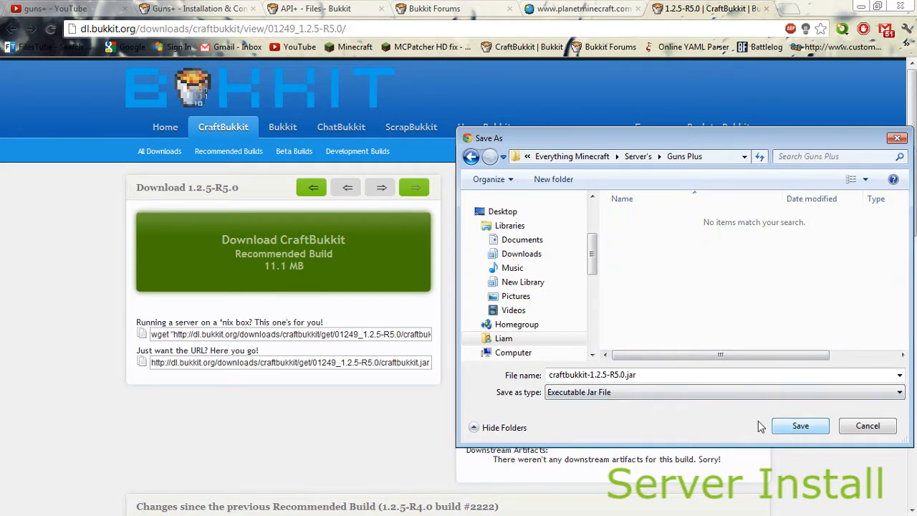
left_click(628, 376)
left_click(626, 376)
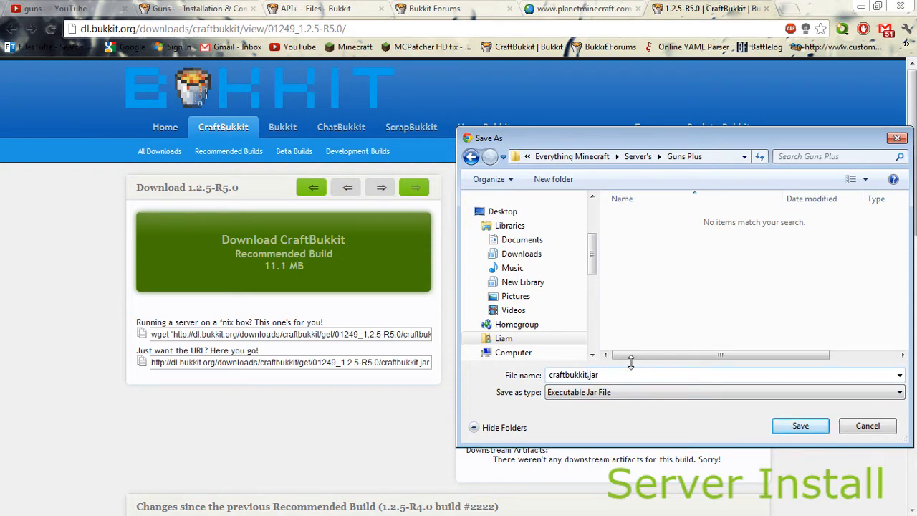
key("Return")
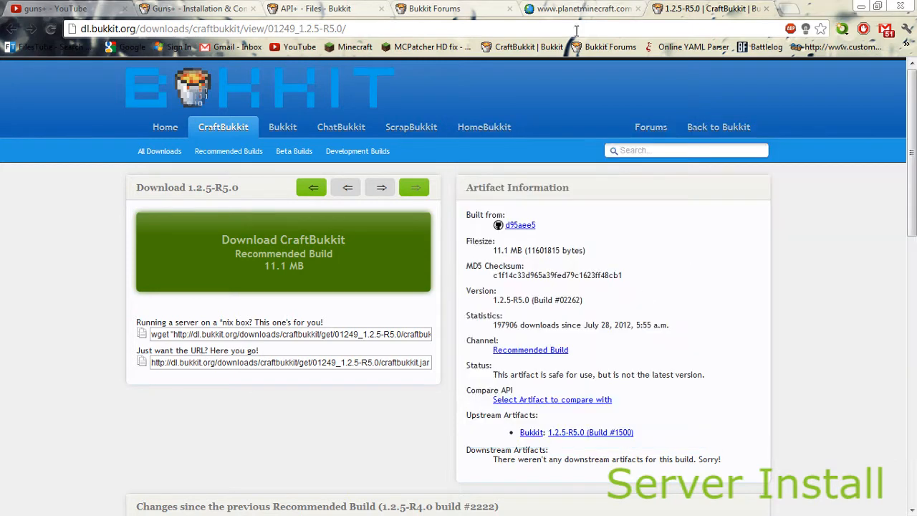
- Return to the Bukkit home page and close the tab used for the CraftBukkit download
left_click(430, 9)
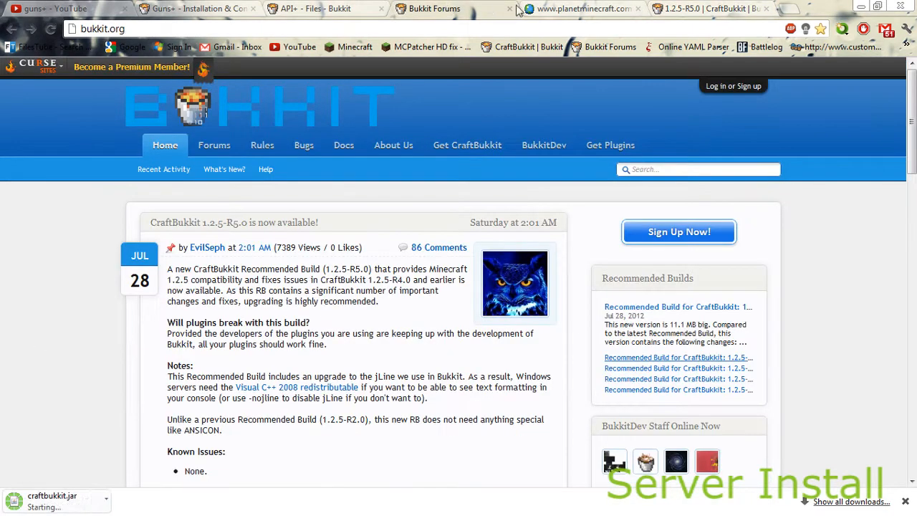
left_click(577, 8)
left_click(399, 9)
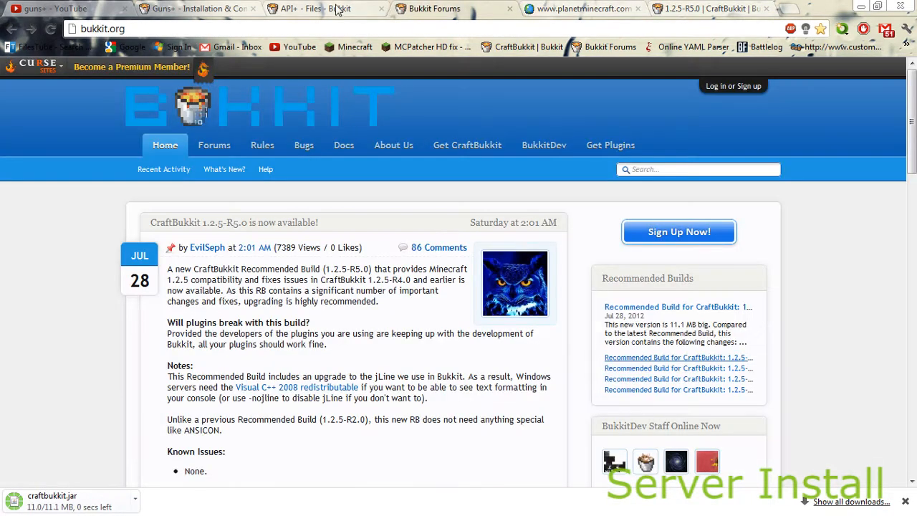
left_click(320, 9)
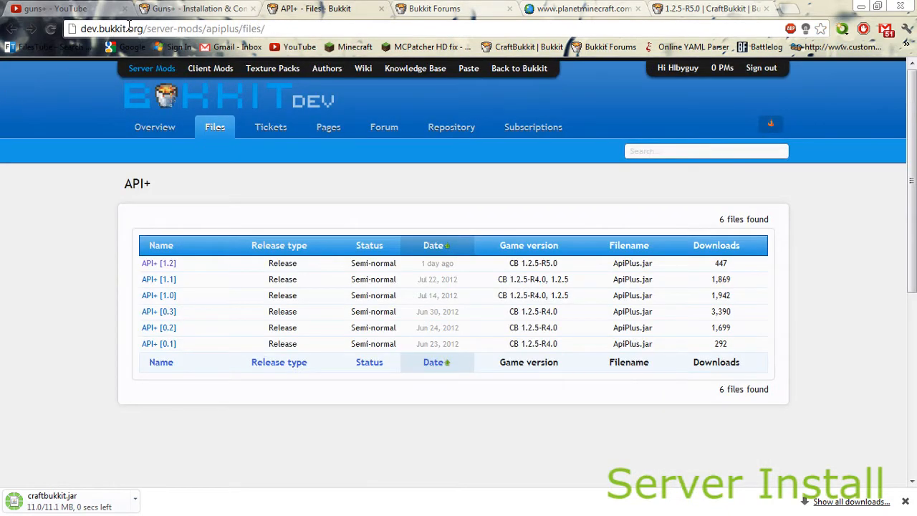
left_click(709, 8)
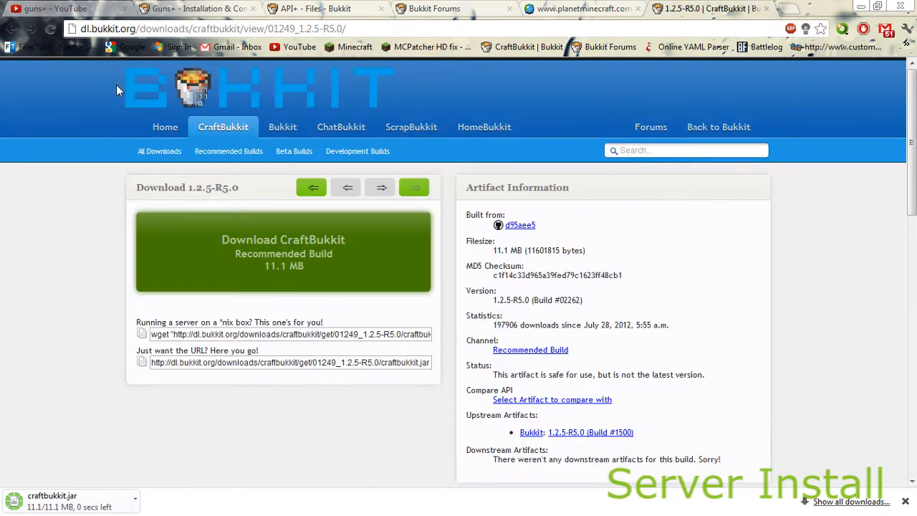
left_click(198, 90)
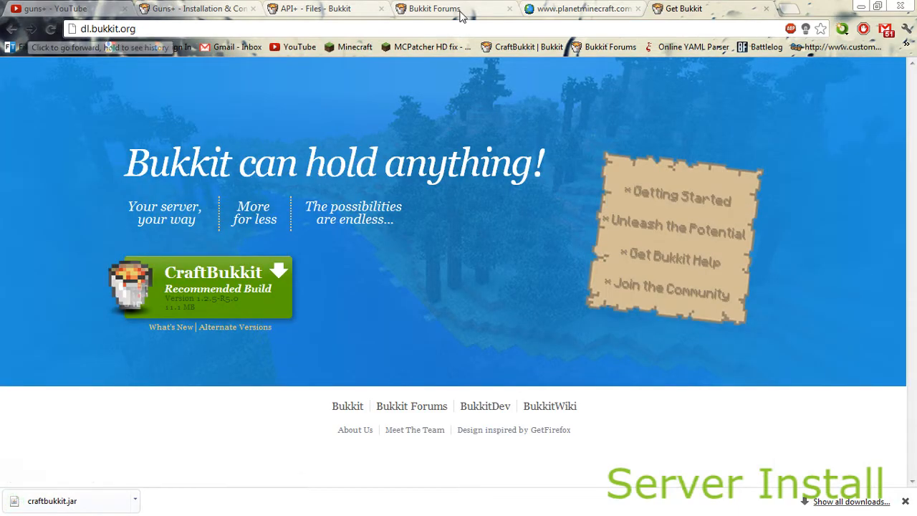
left_click(465, 11)
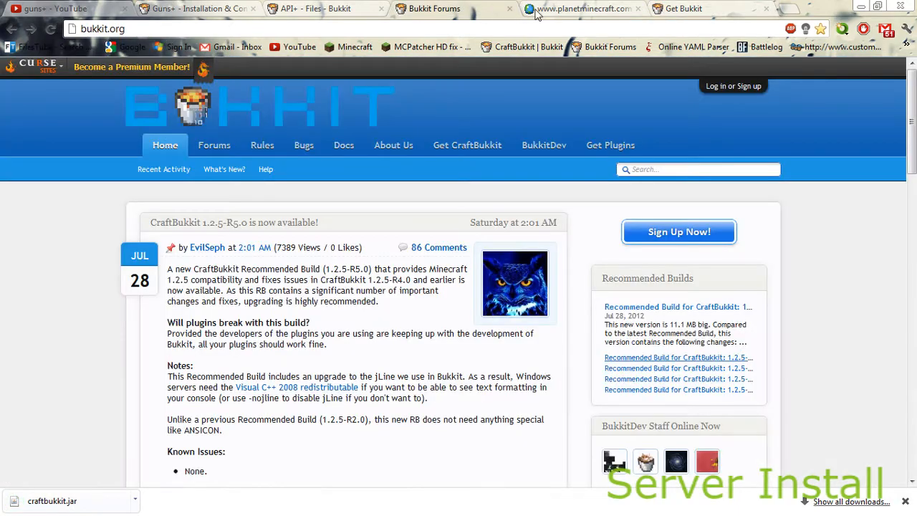
left_click(766, 9)
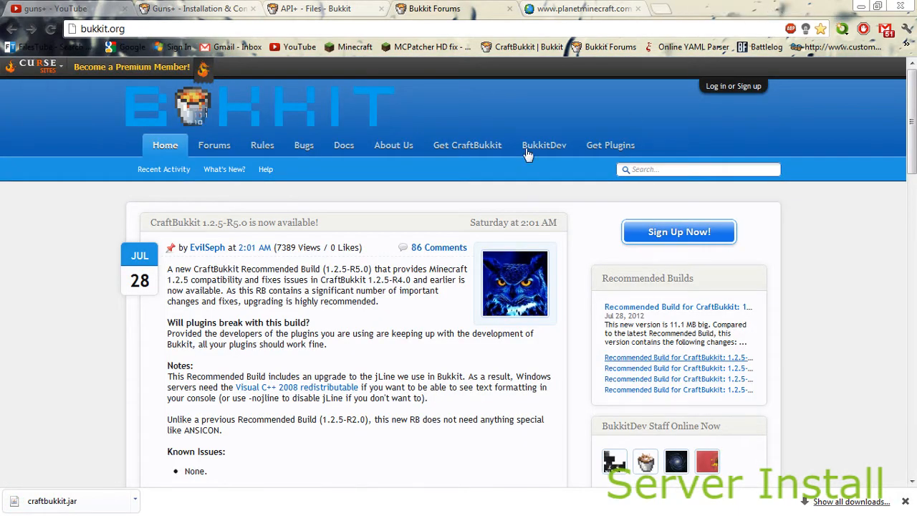
- Open the Bukkit wiki's Setting up a server guide and go to its Windows instructions
left_click(538, 151)
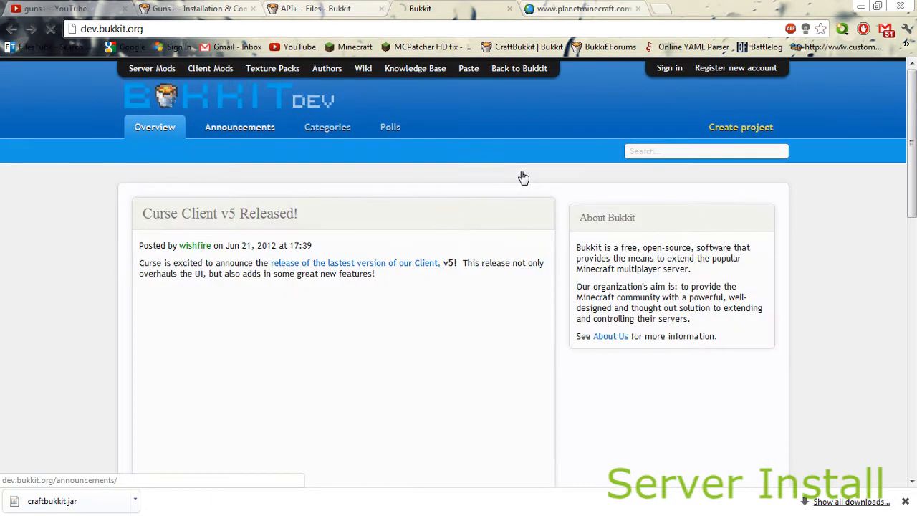
left_click(12, 30)
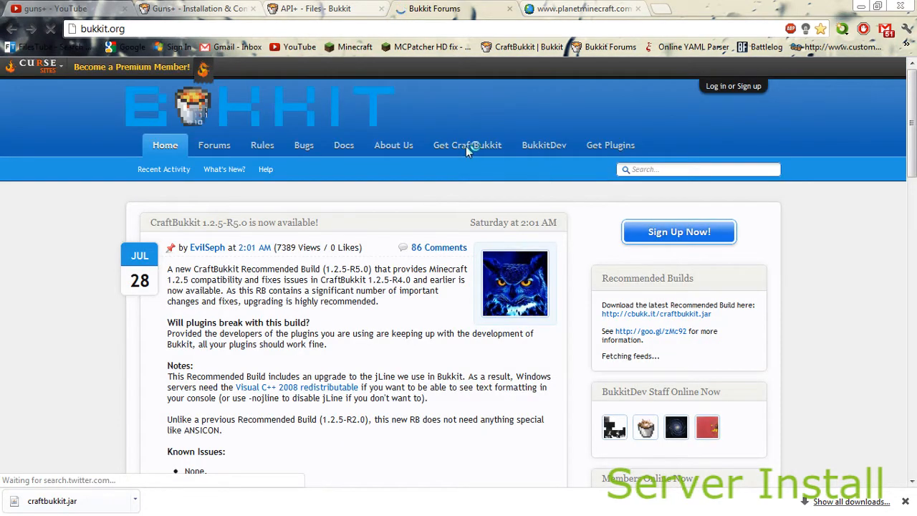
left_click(465, 146)
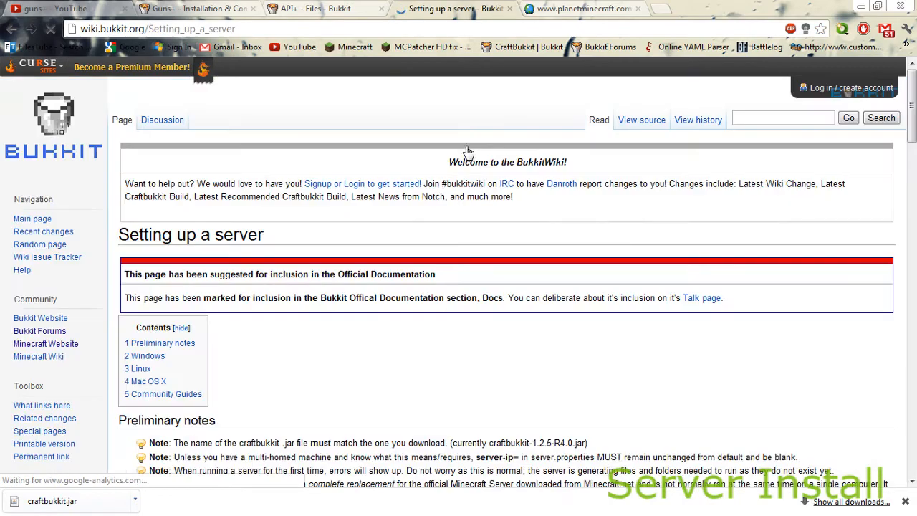
scroll(449, 302, "down", 7)
scroll(452, 279, "up", 3)
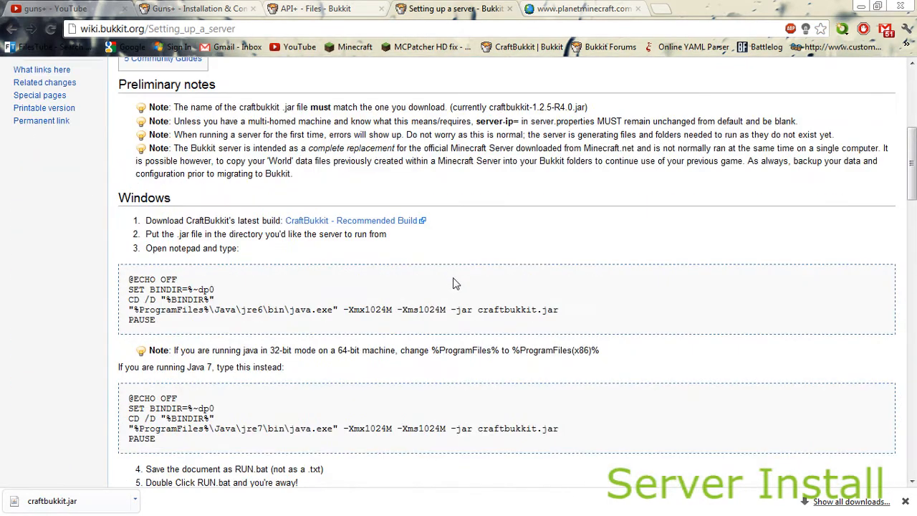
scroll(432, 272, "down", 1)
scroll(401, 298, "up", 1)
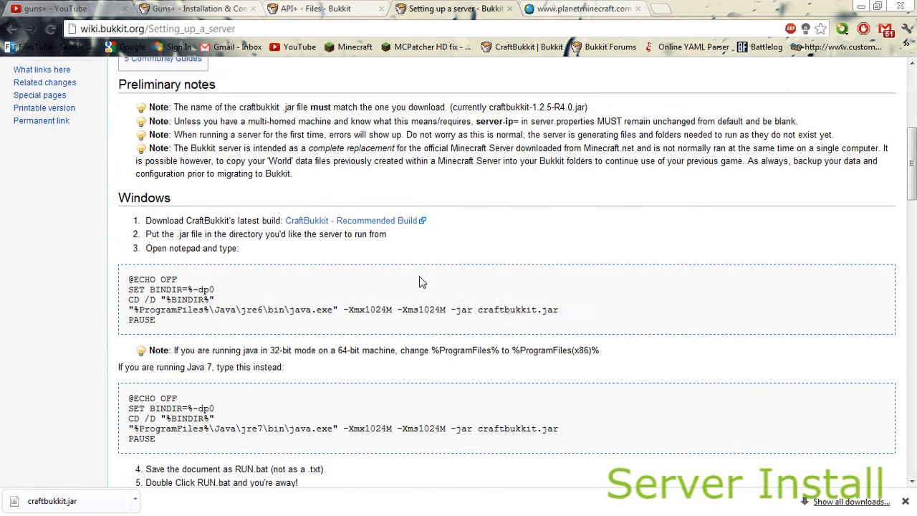
- Examine the Windows launch scripts for Java 6 and Java 7 and the shorter alternatives
left_click_drag(219, 326, 124, 278)
left_click(219, 325)
left_click_drag(220, 326, 122, 272)
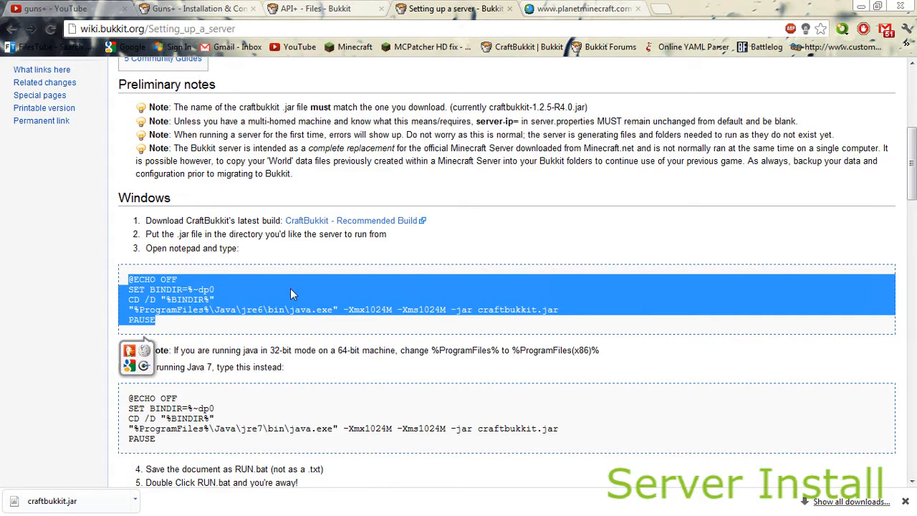
scroll(290, 288, "down", 2)
left_click(303, 311)
left_click_drag(219, 310, 129, 263)
scroll(283, 355, "down", 2)
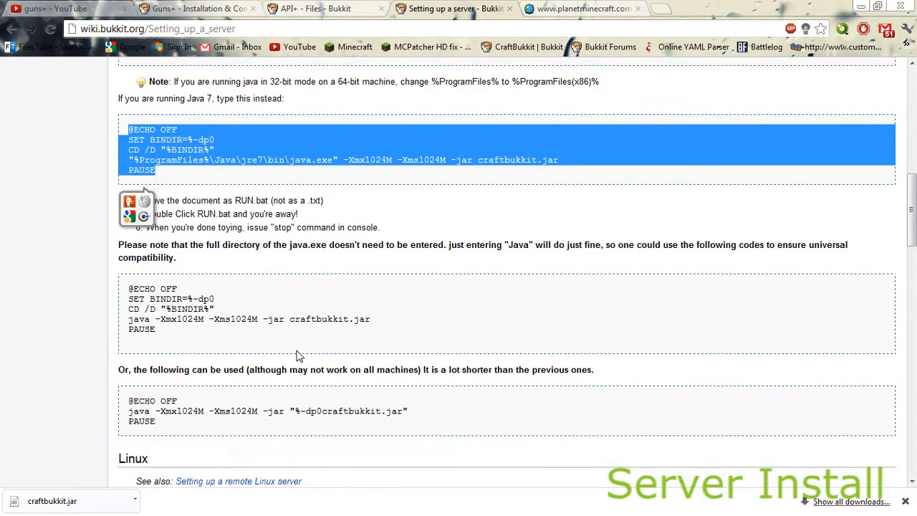
left_click(300, 344)
- Review the guide's Linux and Mac OS X server setup instructions and scripts
scroll(247, 308, "down", 5)
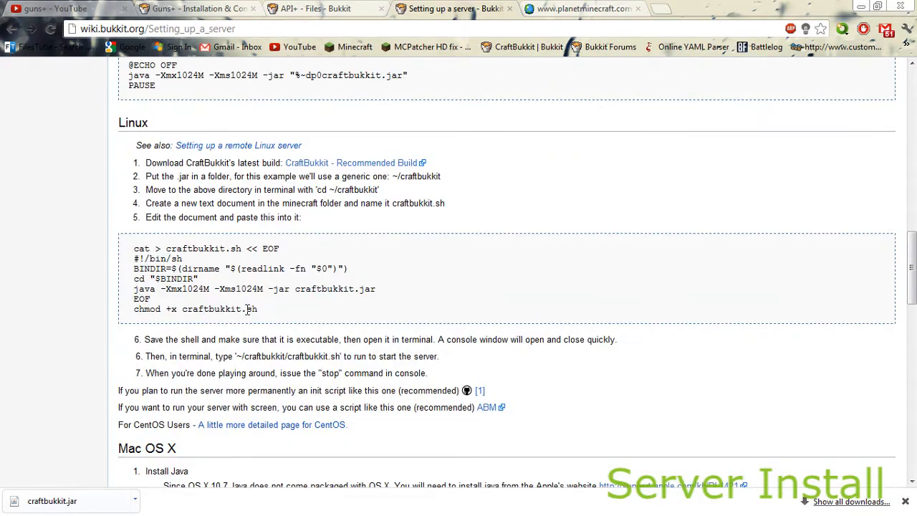
left_click_drag(133, 285, 271, 322)
scroll(273, 327, "down", 4)
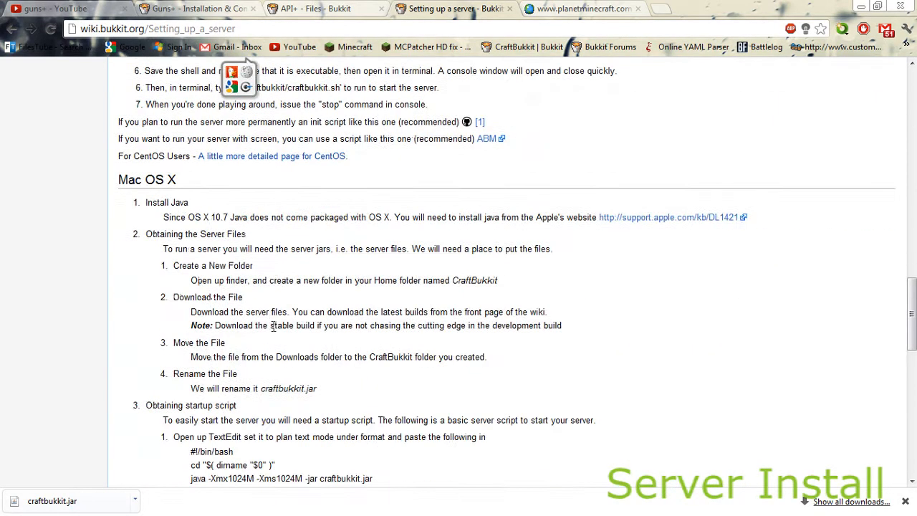
scroll(341, 208, "down", 6)
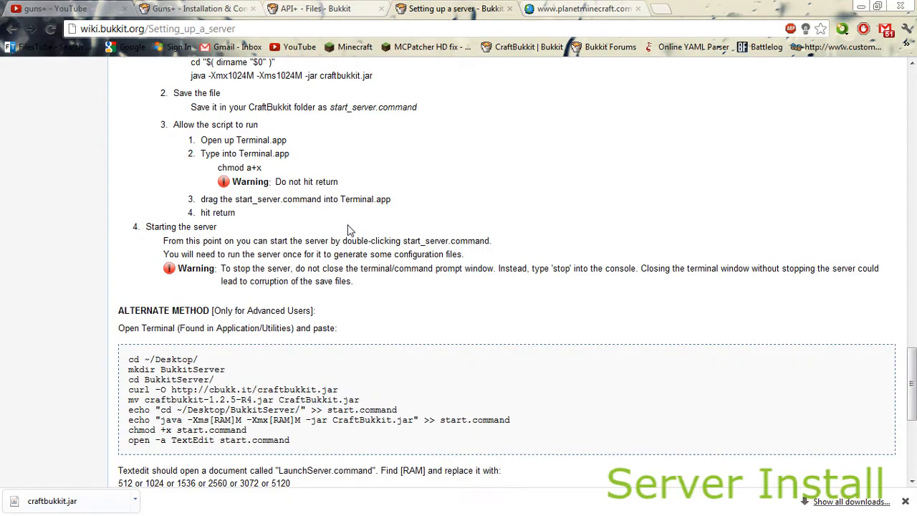
scroll(290, 342, "down", 1)
left_click_drag(300, 379, 128, 298)
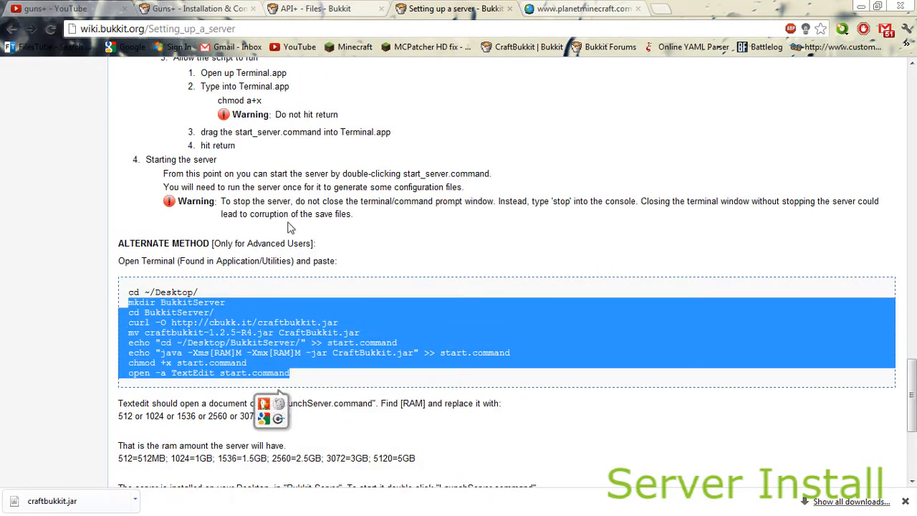
left_click(292, 228)
- Copy the first Windows launch script, the one using the jre6 Java path, from the guide
scroll(320, 211, "up", 6)
scroll(320, 213, "up", 12)
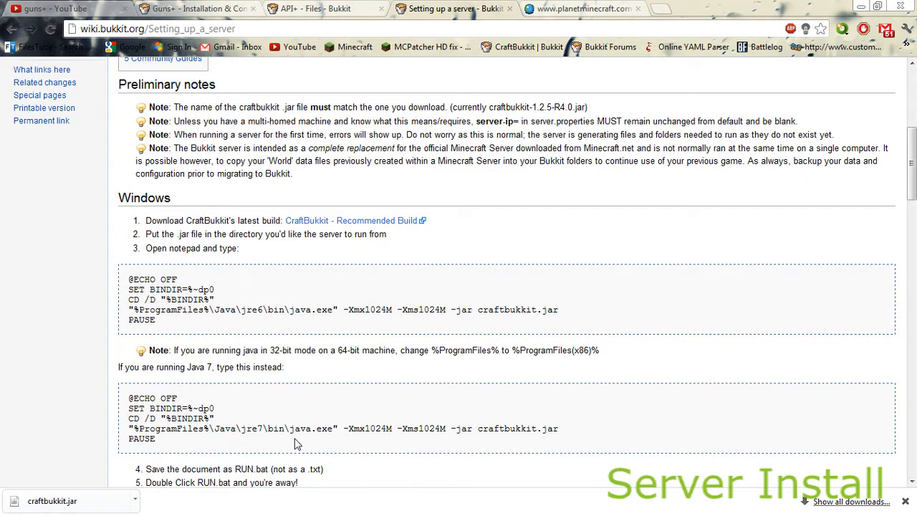
left_click_drag(270, 331, 65, 261)
key("ctrl+c")
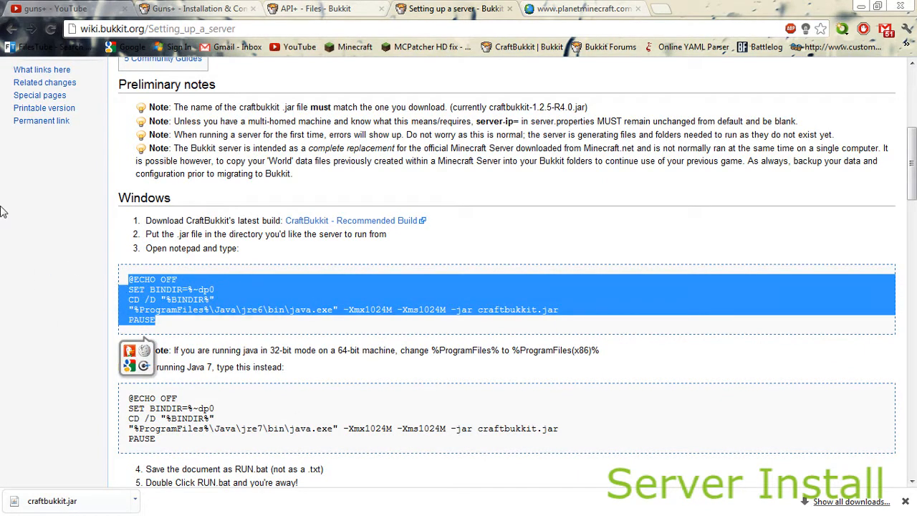
- Minimize both browser windows and the Process Lasso window to reveal the desktop
left_click(862, 7)
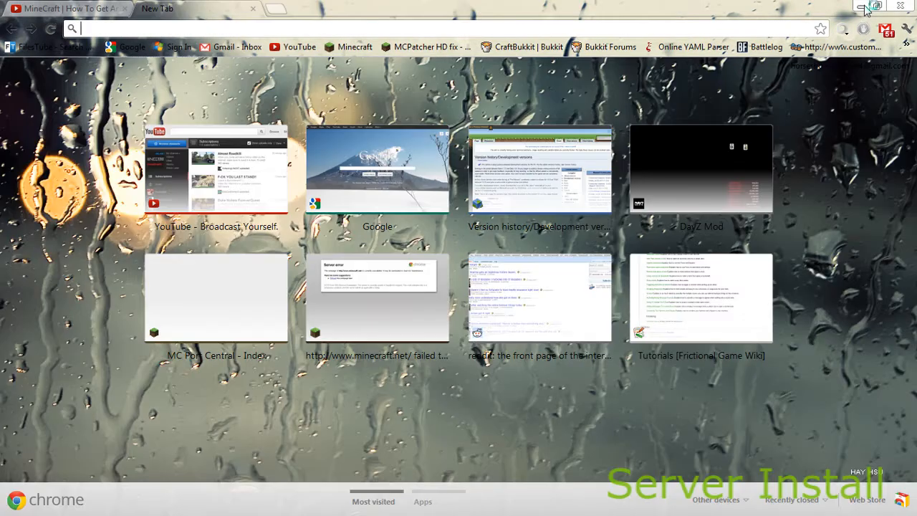
left_click(861, 7)
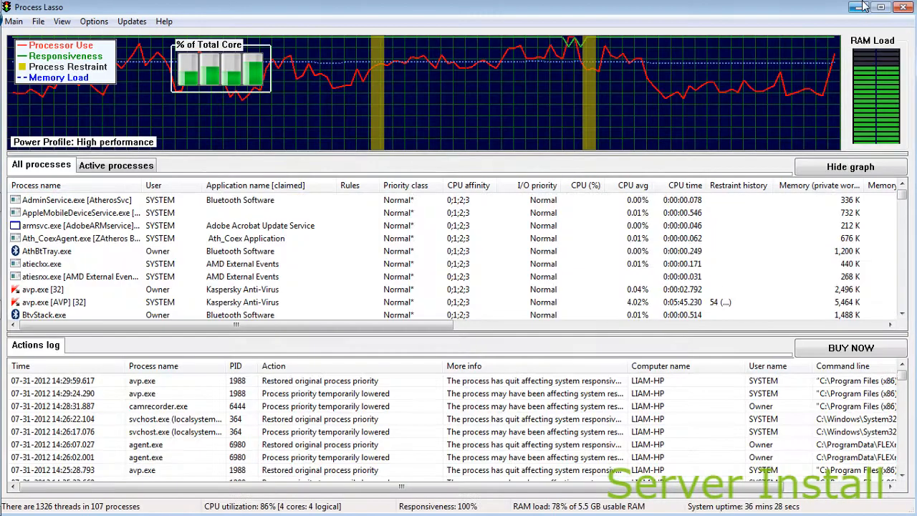
left_click(863, 7)
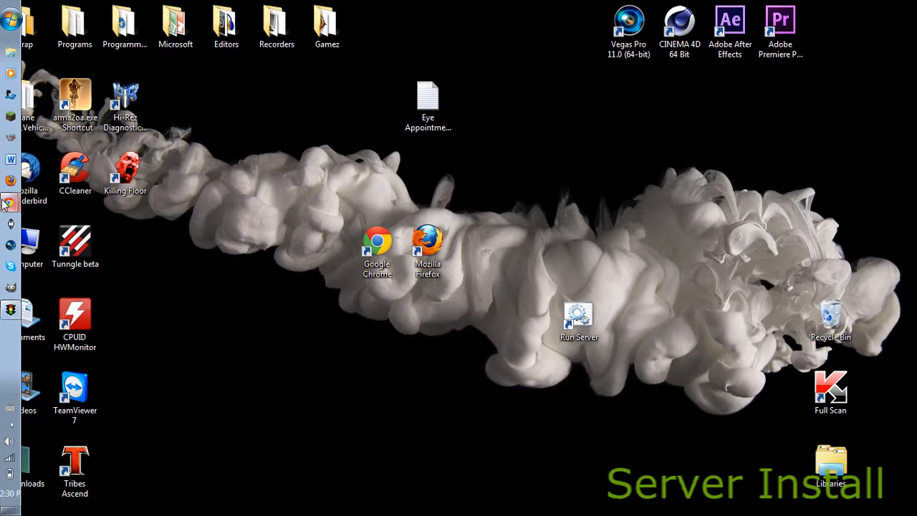
- Create a new text document named Run.txt in the Guns Plus server folder beside craftbukkit.jar
right_click(13, 56)
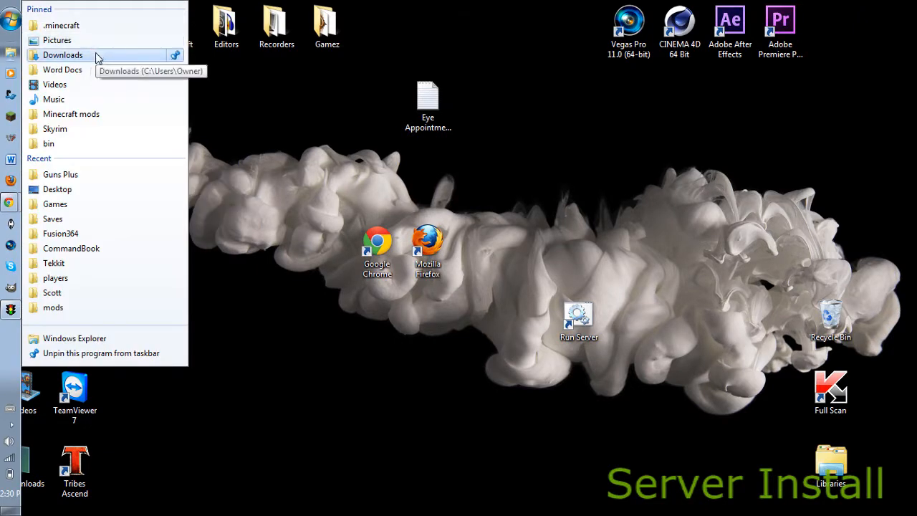
left_click(60, 175)
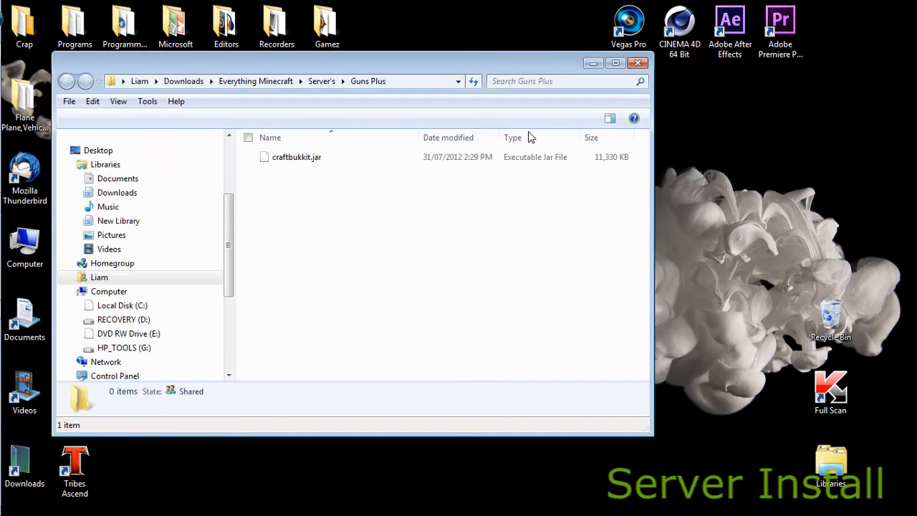
right_click(319, 170)
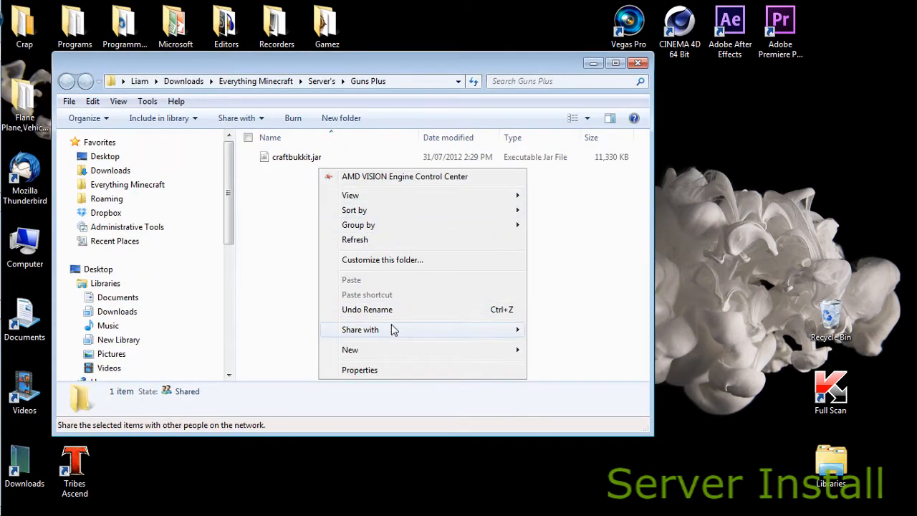
mouse_move(421, 349)
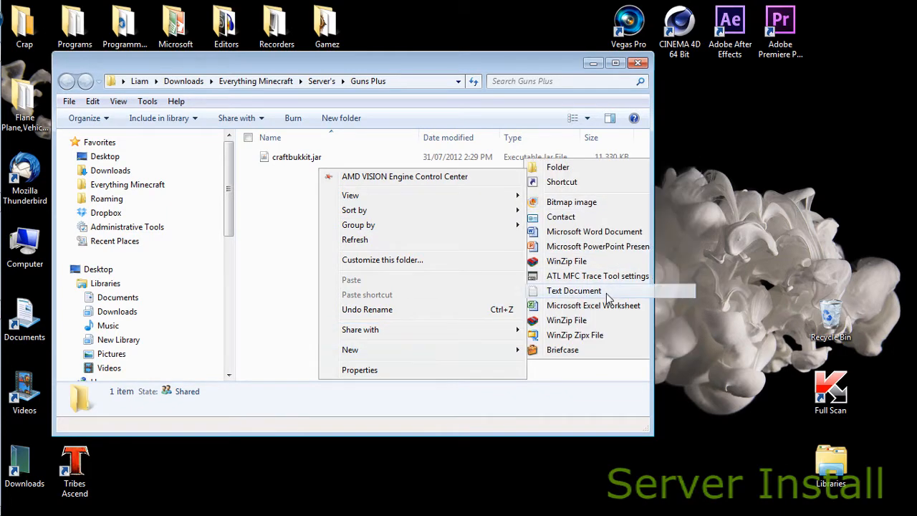
left_click(581, 293)
type("Run.txt")
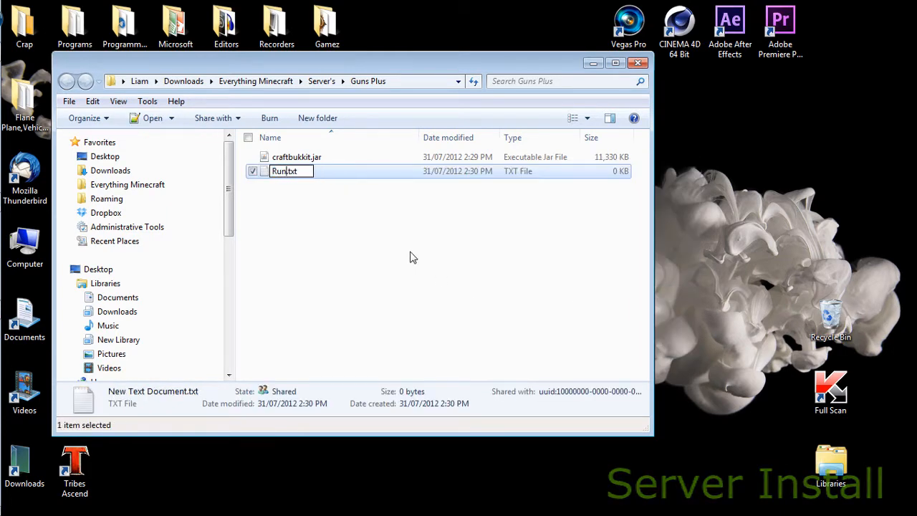
key("Return")
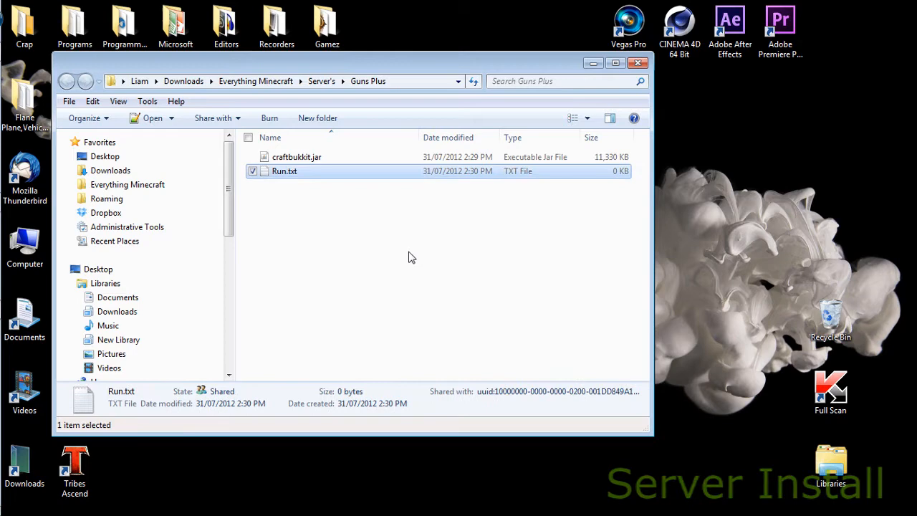
- Paste the copied launch script into Run.txt, save the file and close it
double_click(416, 174)
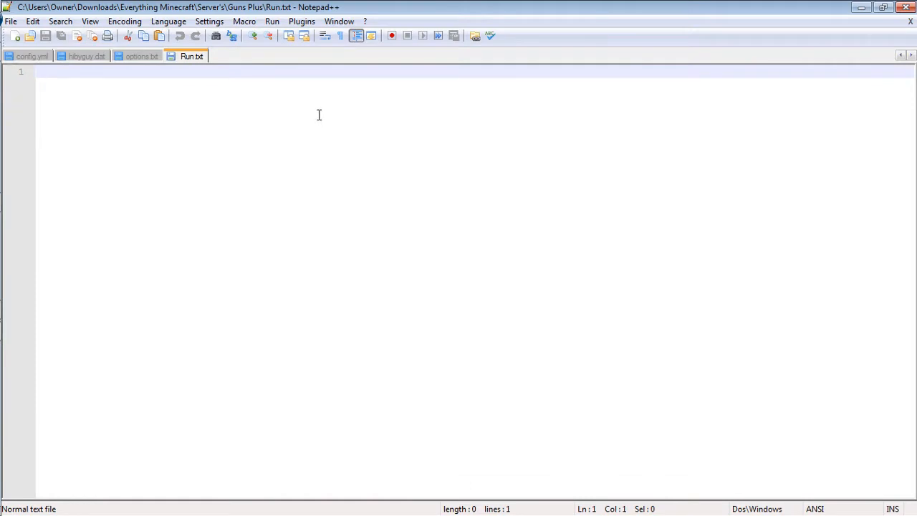
key("ctrl+v")
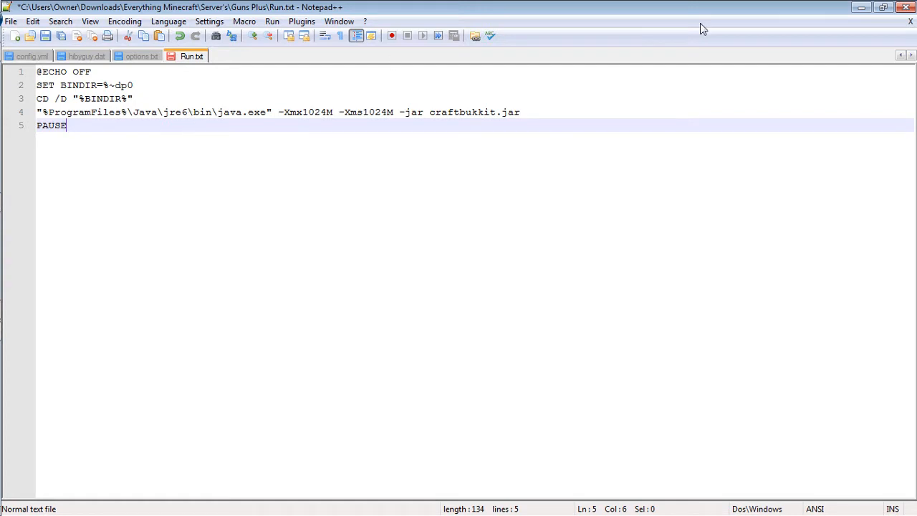
left_click(910, 21)
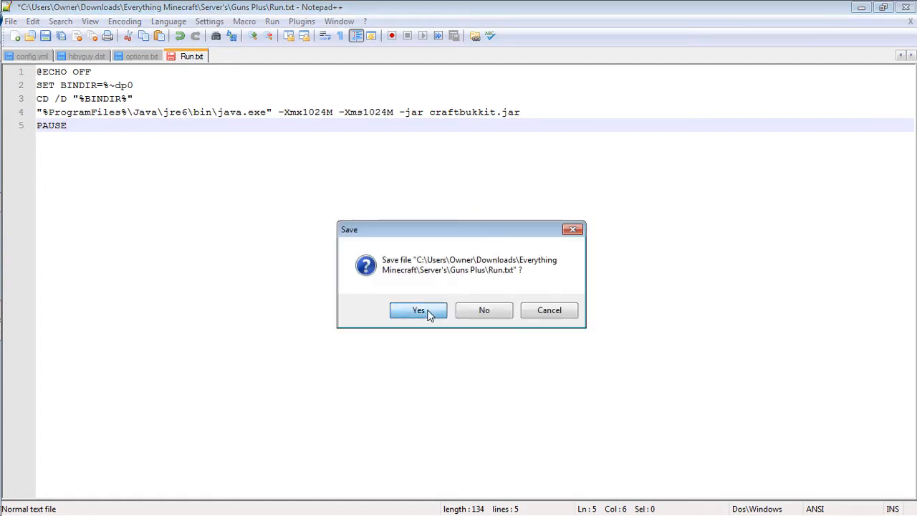
left_click(428, 314)
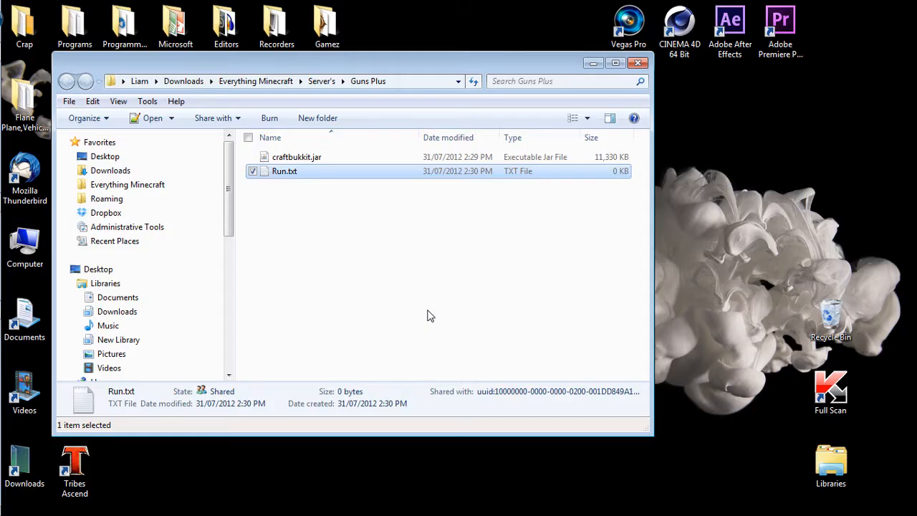
- Rename Run.txt to Run.bat and accept the file extension change
left_click(303, 172)
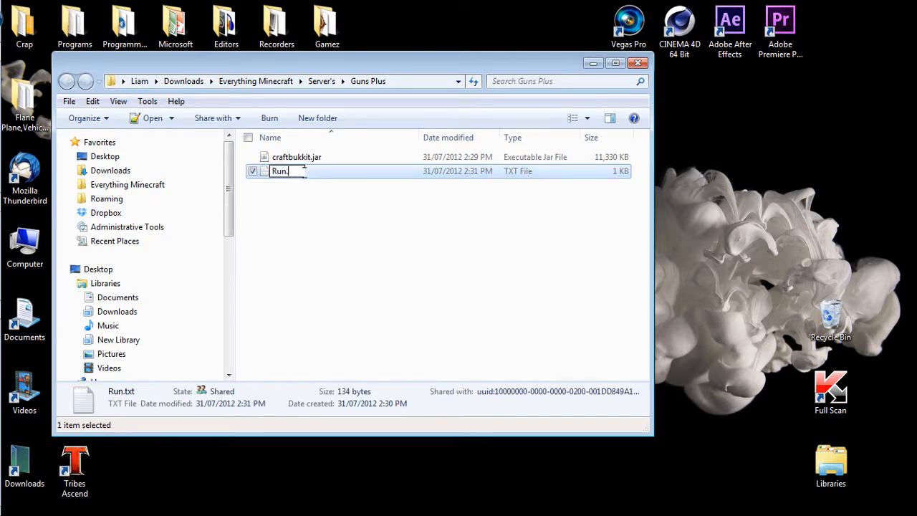
type("bat")
key("Return")
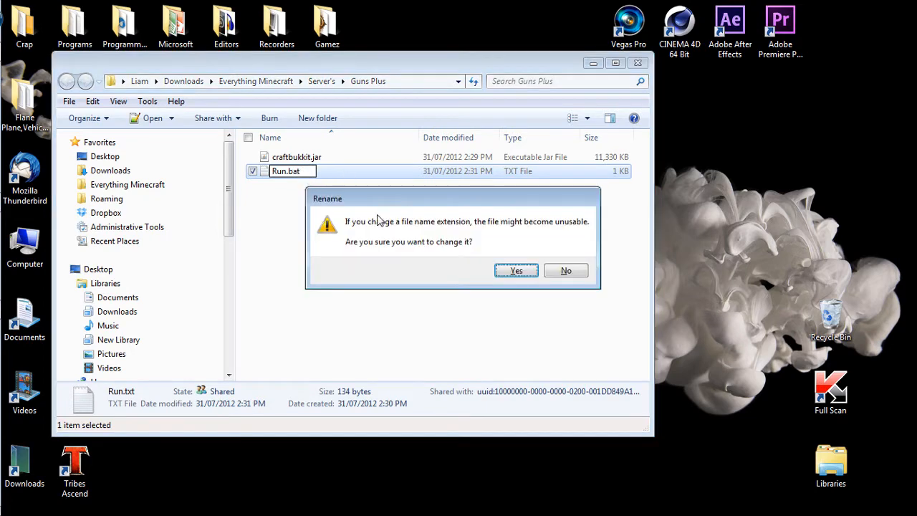
left_click(513, 274)
left_click(457, 268)
- Switch Hide extensions for known file types on and off again in the folder view options, apply the settings and close them
left_click(147, 101)
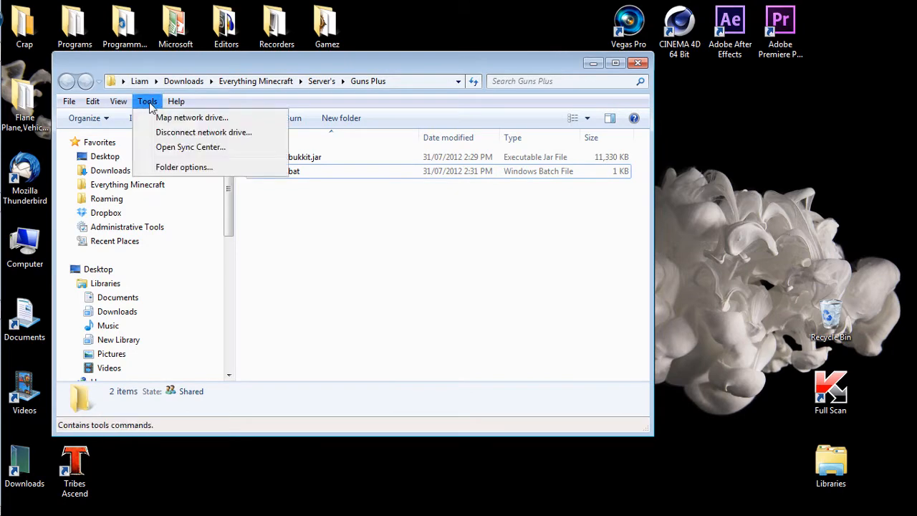
left_click(147, 102)
left_click(147, 101)
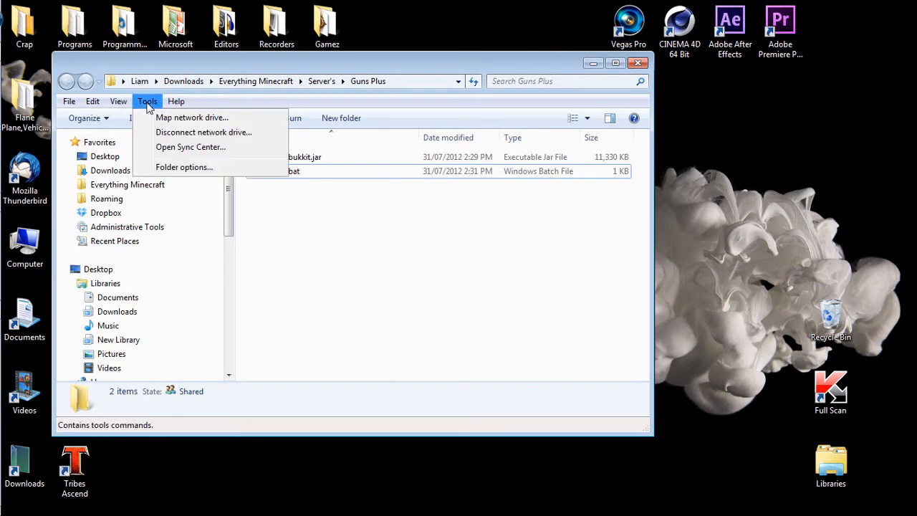
left_click(203, 168)
left_click(124, 141)
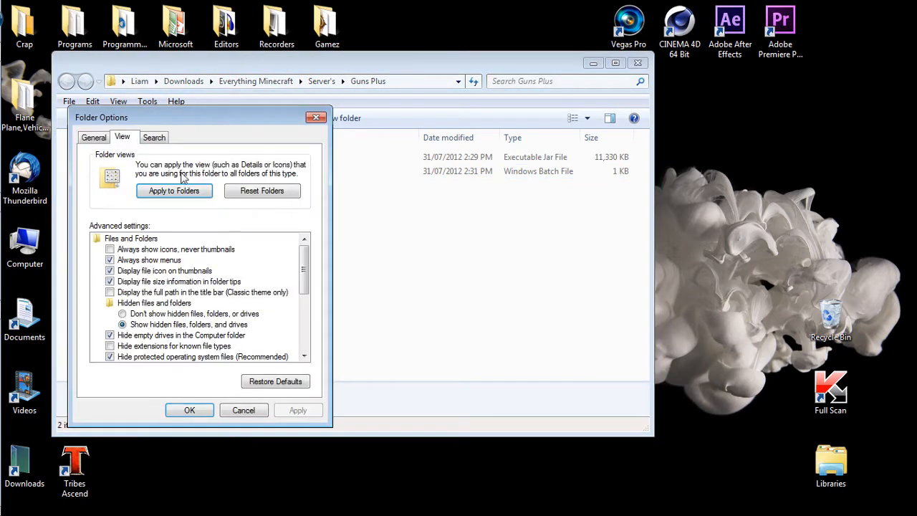
left_click_drag(302, 267, 302, 284)
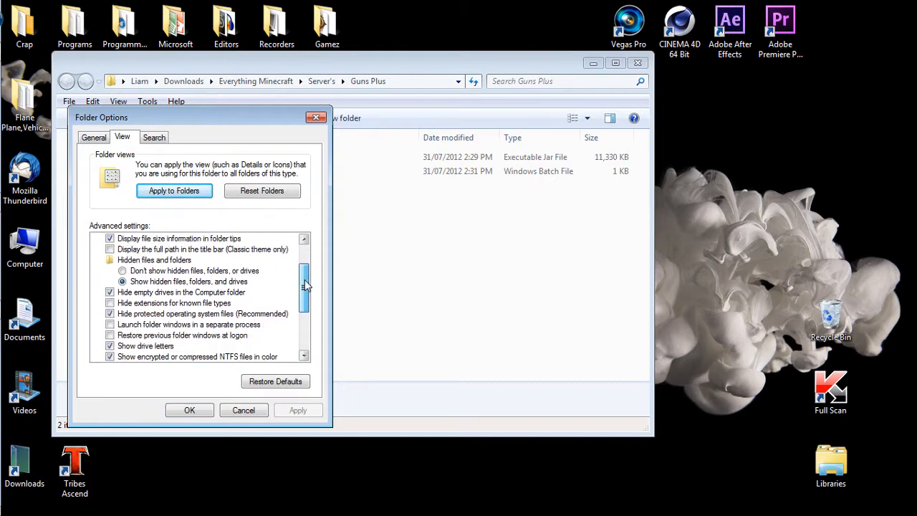
left_click(110, 303)
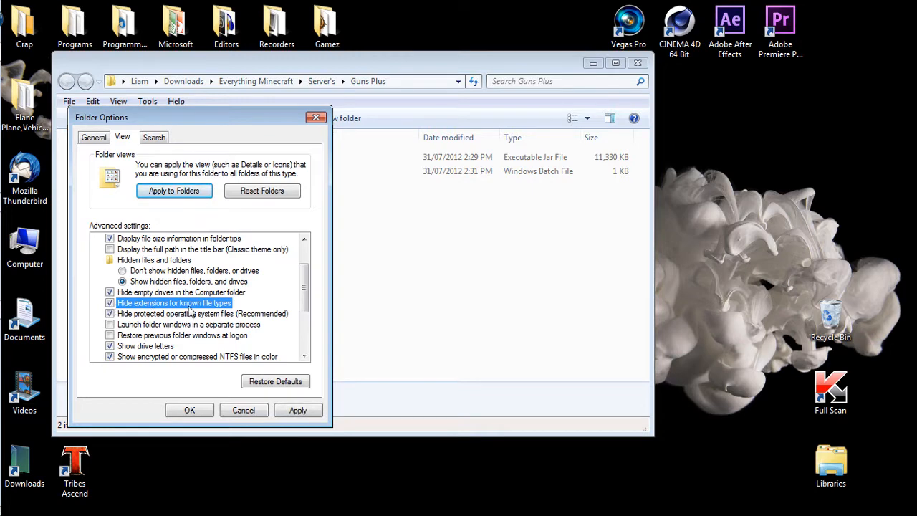
left_click(110, 304)
left_click(296, 410)
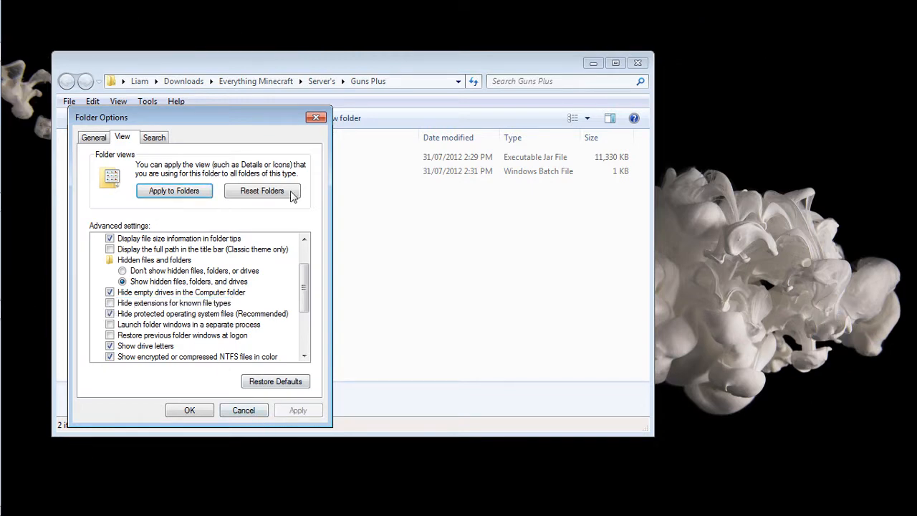
left_click(317, 118)
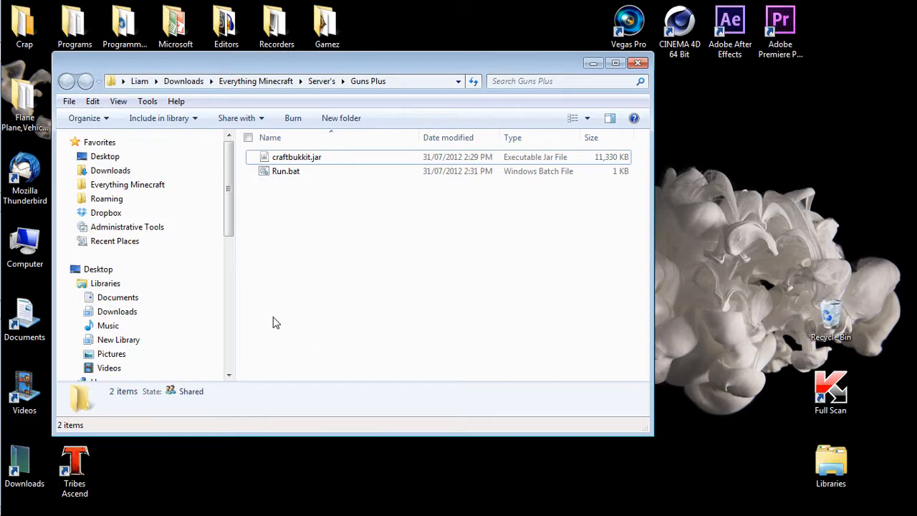
- Launch the server with Run.bat and shut it down with the stop command in its console
double_click(290, 172)
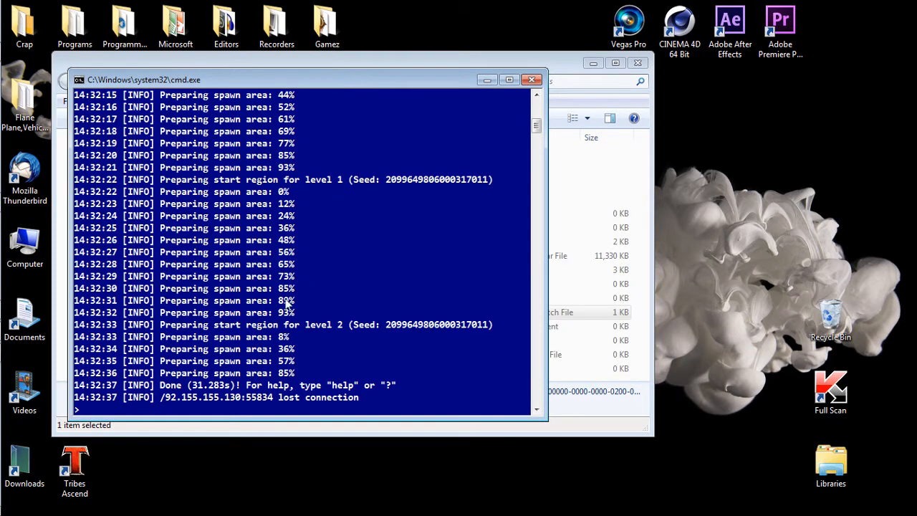
left_click(375, 407)
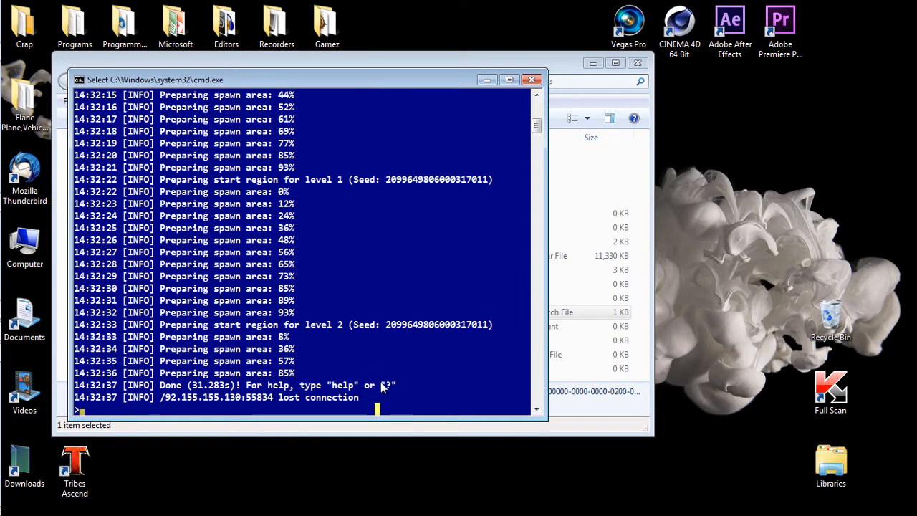
type("stop")
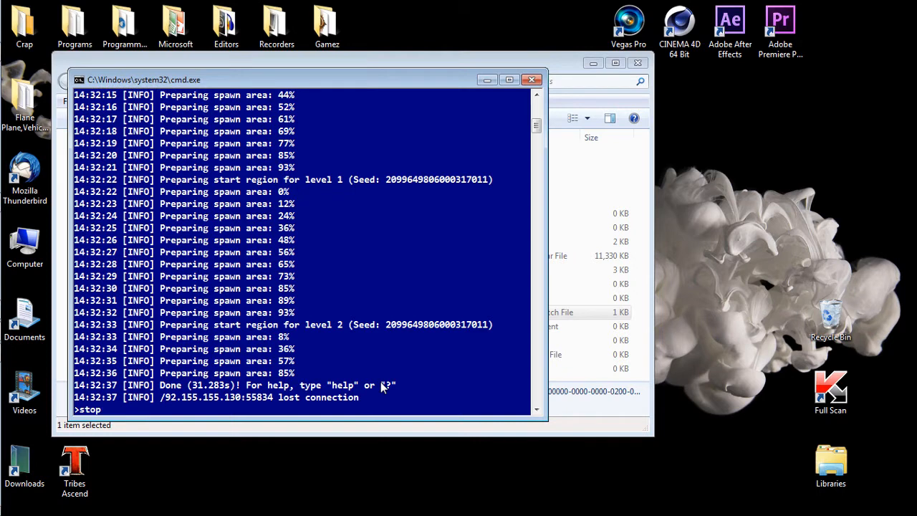
key("Return")
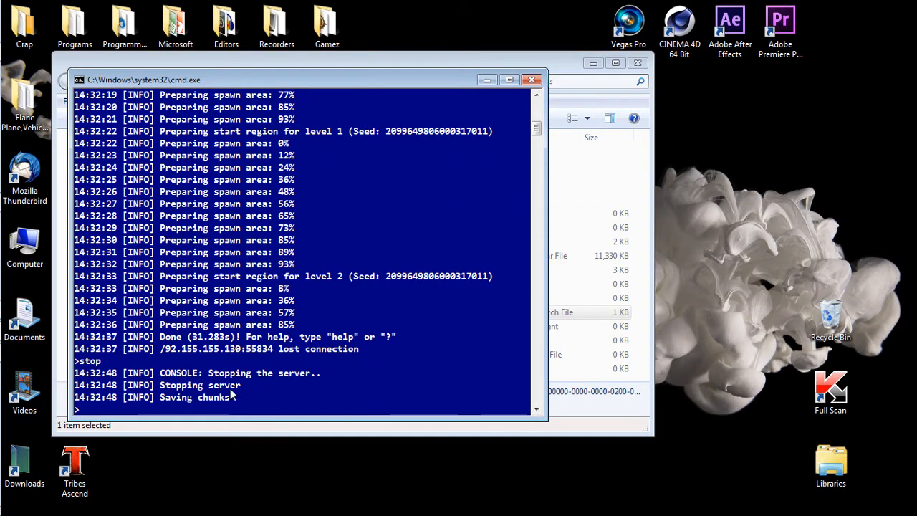
left_click_drag(259, 408, 133, 362)
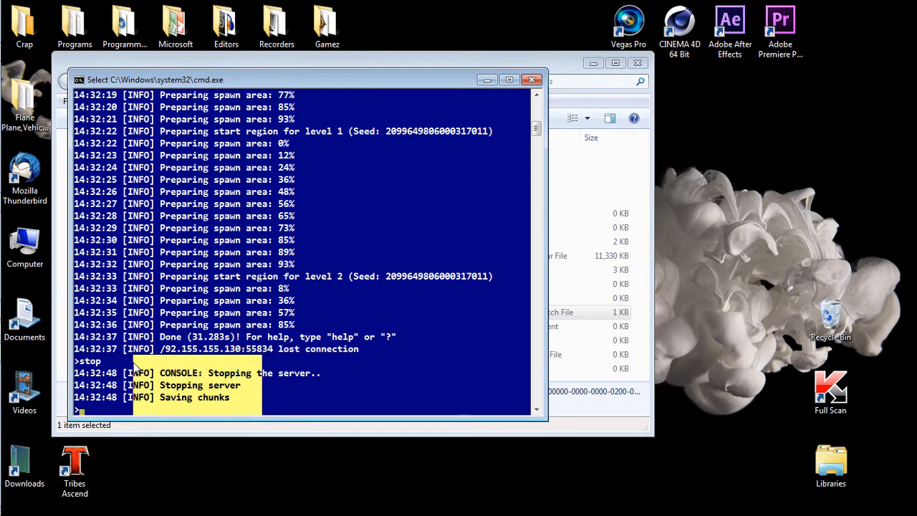
left_click(270, 394)
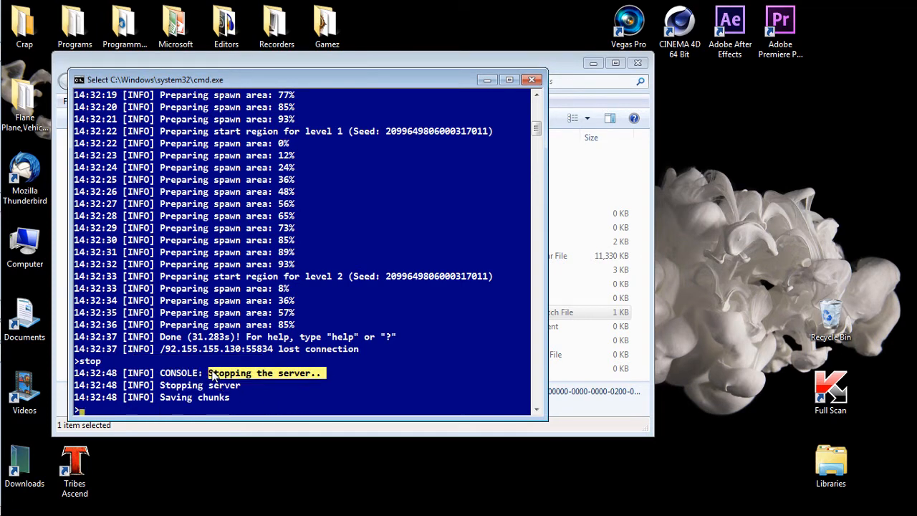
- Look inside the server's plugins folder and return to the Guns Plus folder
left_click(620, 398)
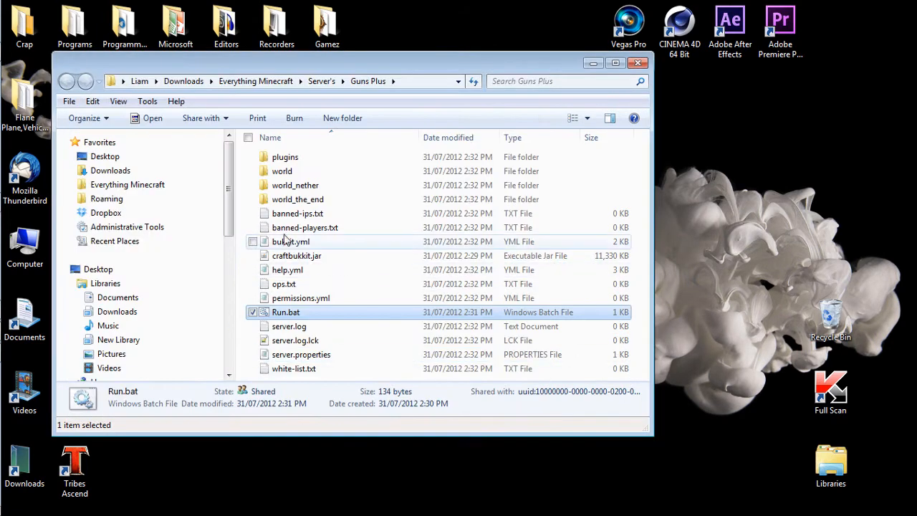
left_click(323, 164)
double_click(324, 165)
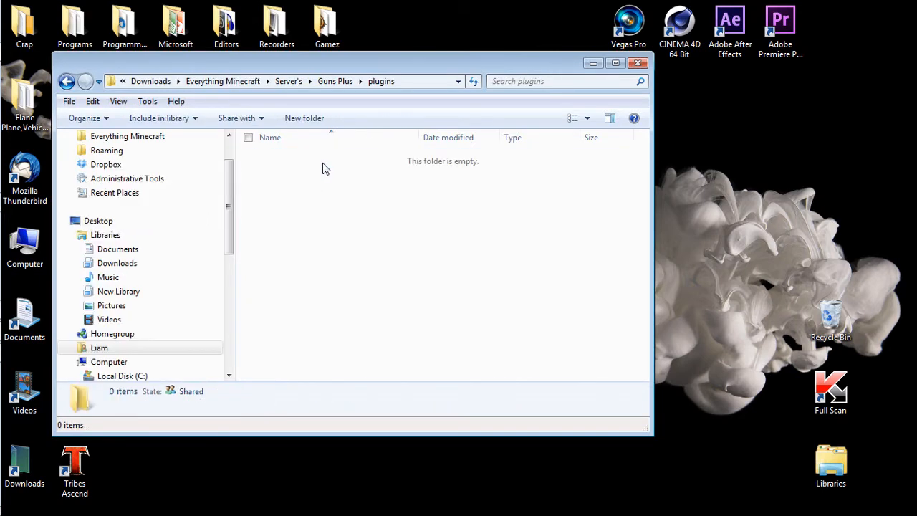
mouse_move(2, 140)
left_click(66, 81)
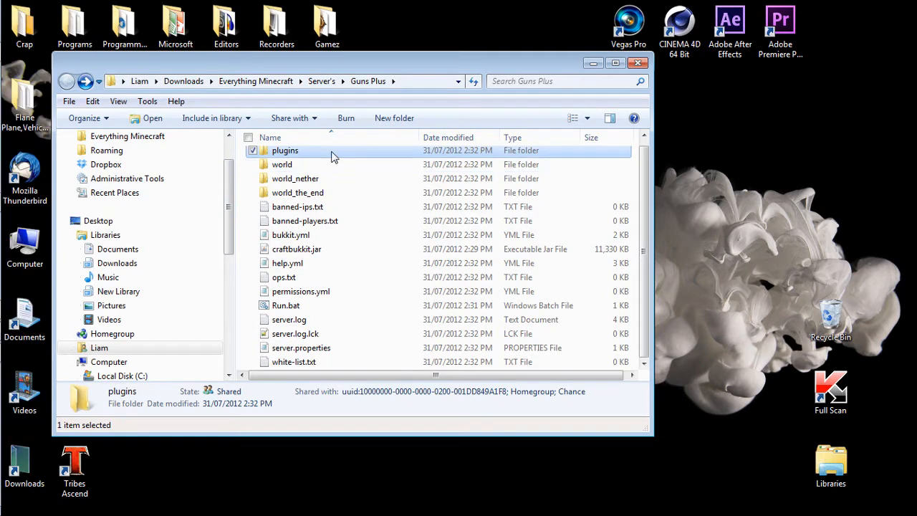
- Set online-mode to false in server.properties and try to save the file while closing it
left_click(253, 362)
left_click_drag(290, 362, 322, 359)
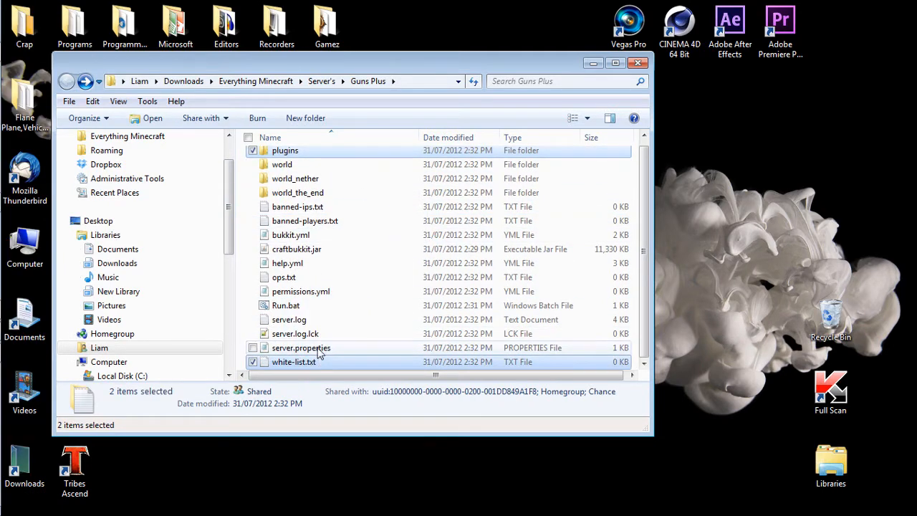
double_click(320, 347)
scroll(731, 287, "down", 6)
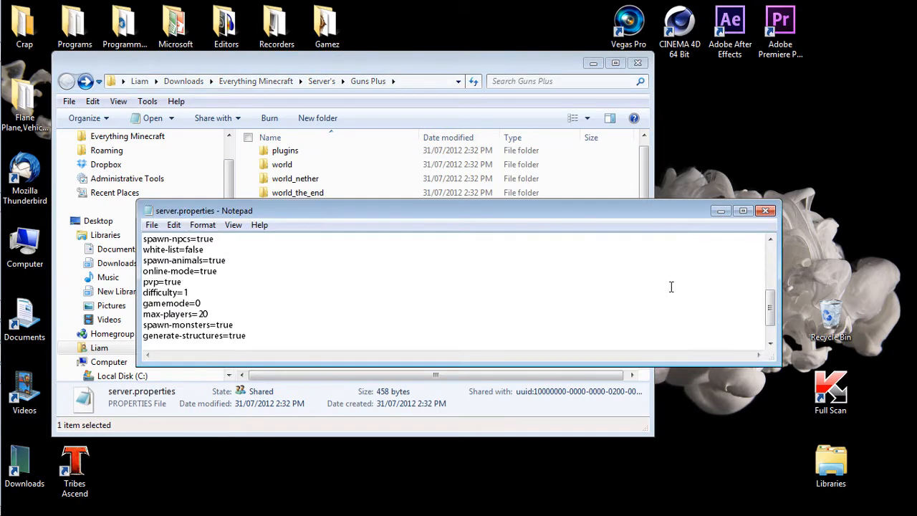
scroll(596, 311, "up", 6)
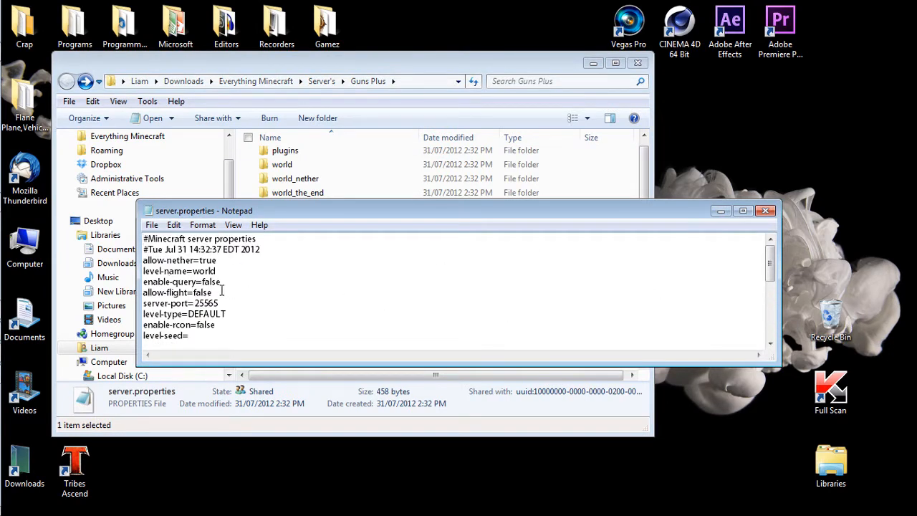
scroll(222, 290, "down", 4)
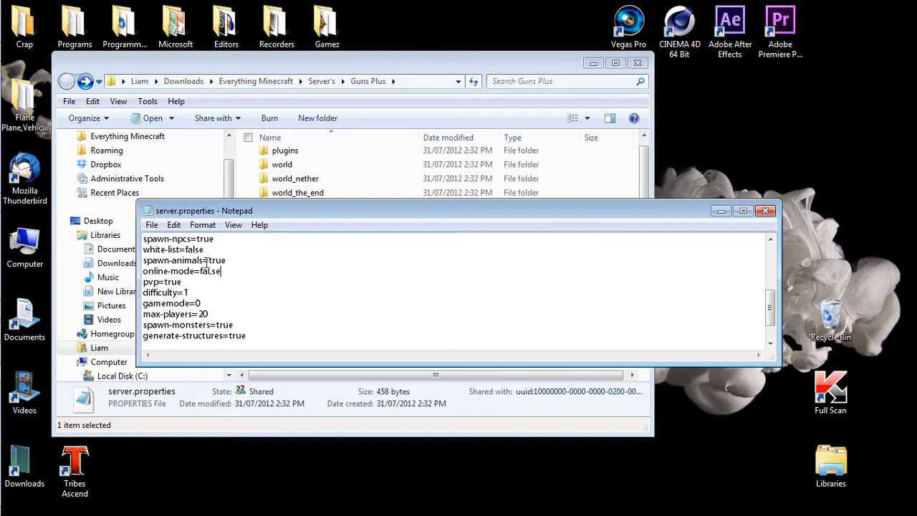
left_click(765, 211)
left_click(449, 288)
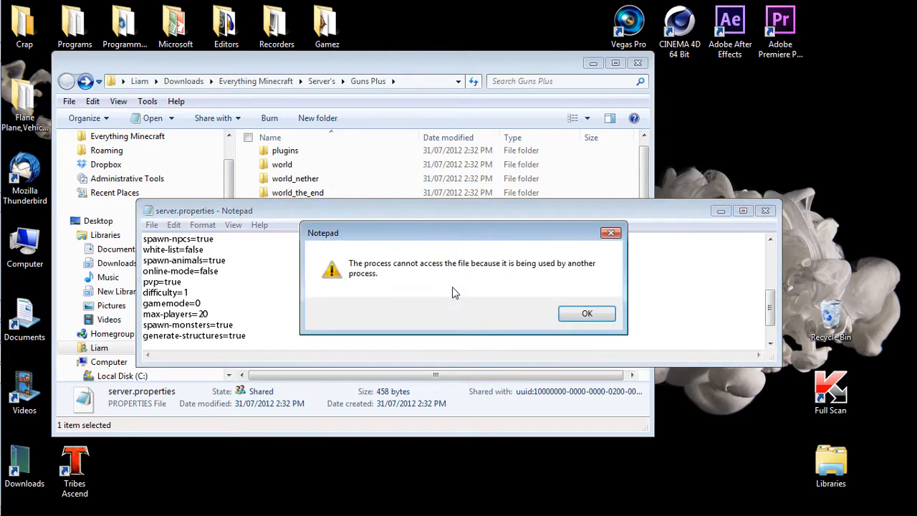
left_click(597, 324)
- Let the paused server console finish shutting down, save the edited server.properties in place and close it
mouse_move(23, 367)
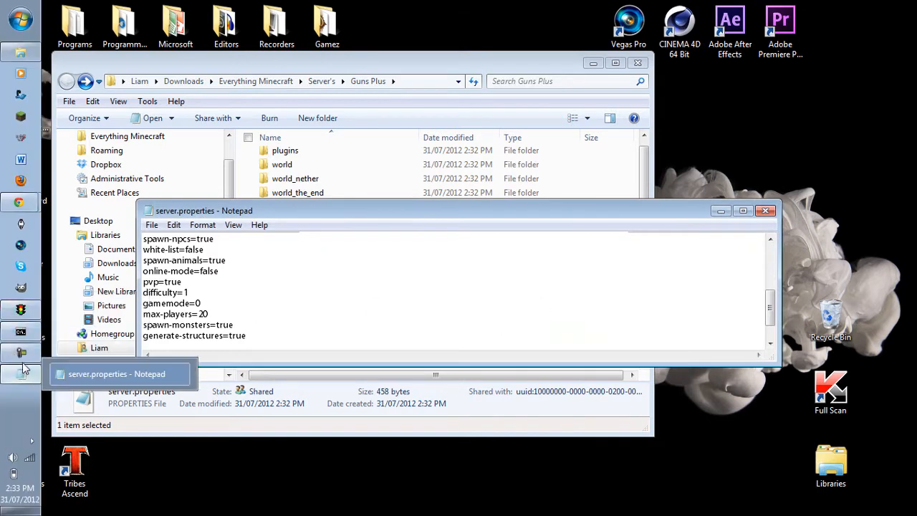
left_click(21, 332)
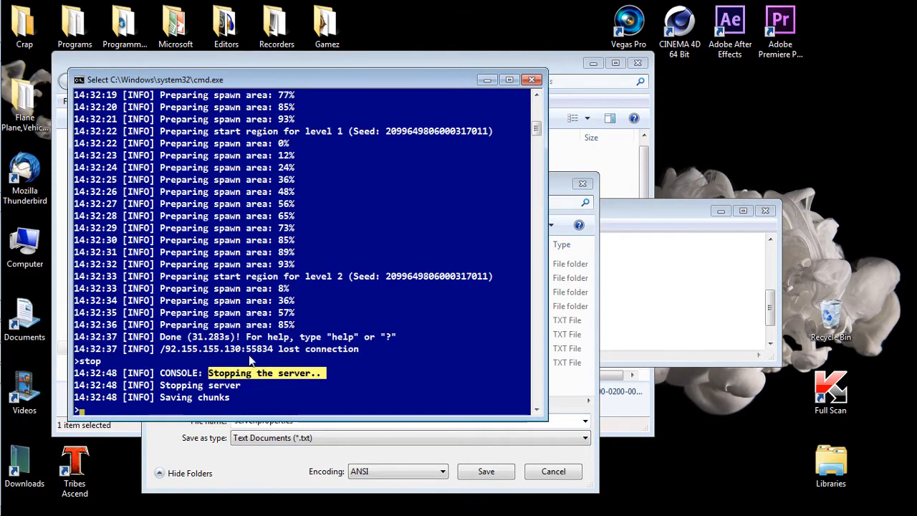
key("Return")
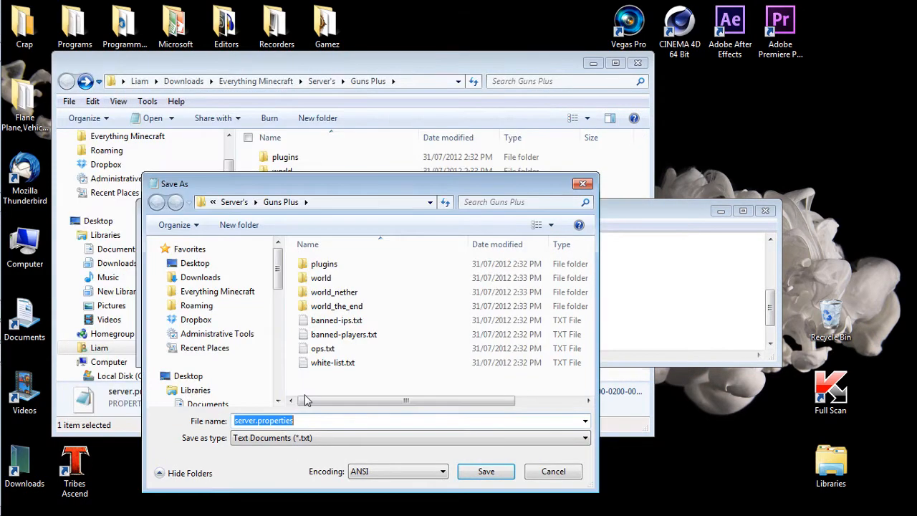
left_click(581, 184)
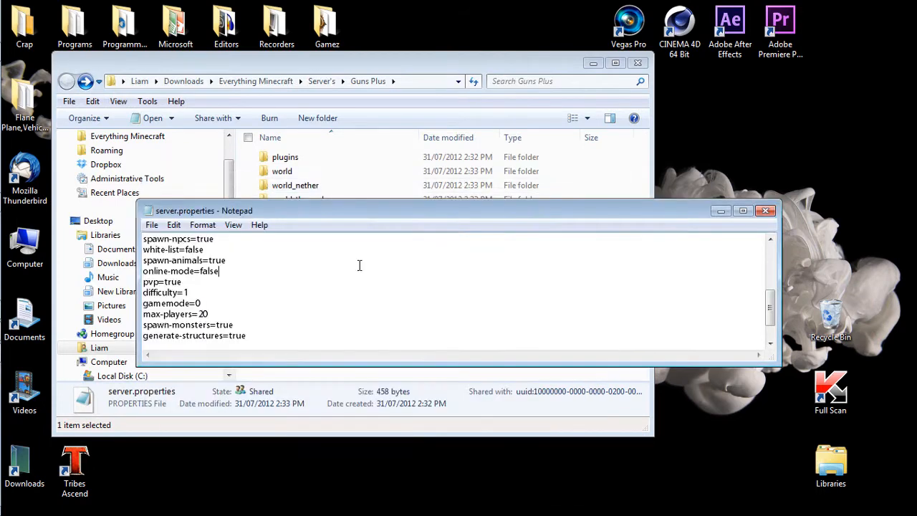
left_click(151, 225)
left_click(243, 270)
left_click(750, 211)
left_click(907, 6)
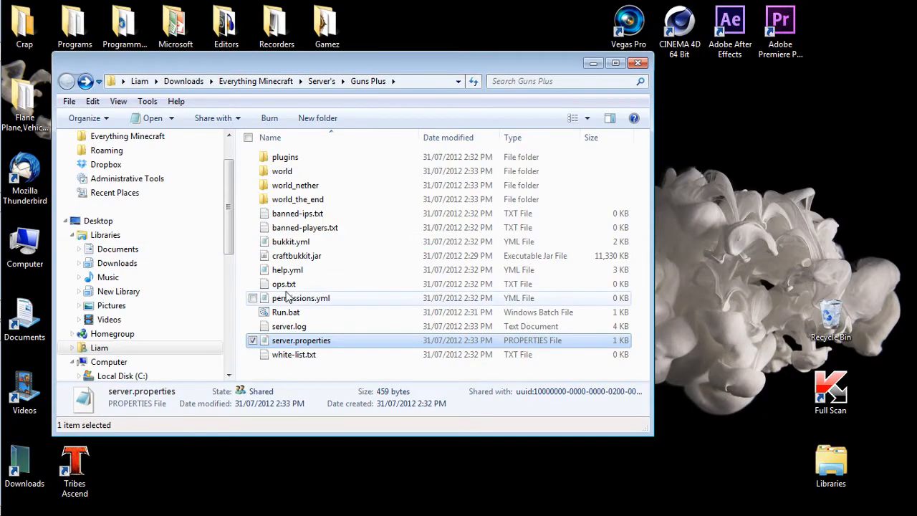
- Switch to Chrome and download GunsPlus.jar from the Guns+ Installation & Configuration page into the server's plugins folder
mouse_move(20, 201)
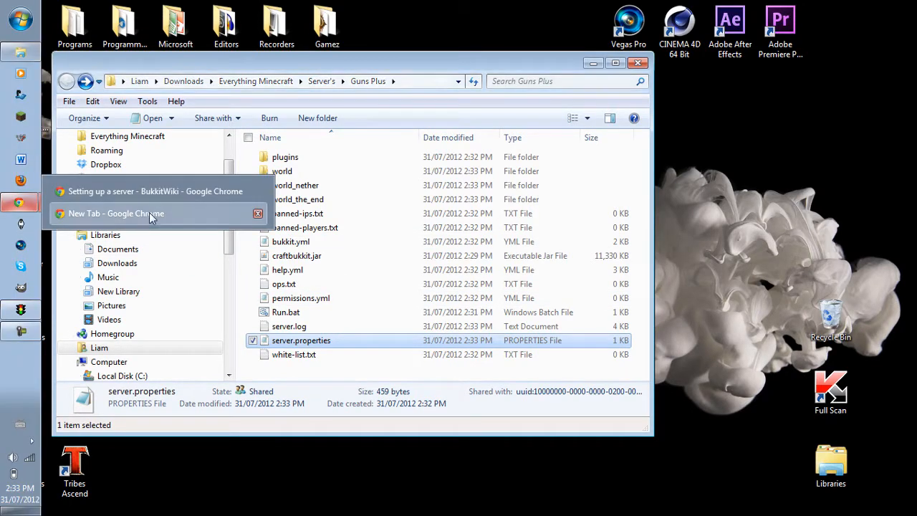
left_click(108, 214)
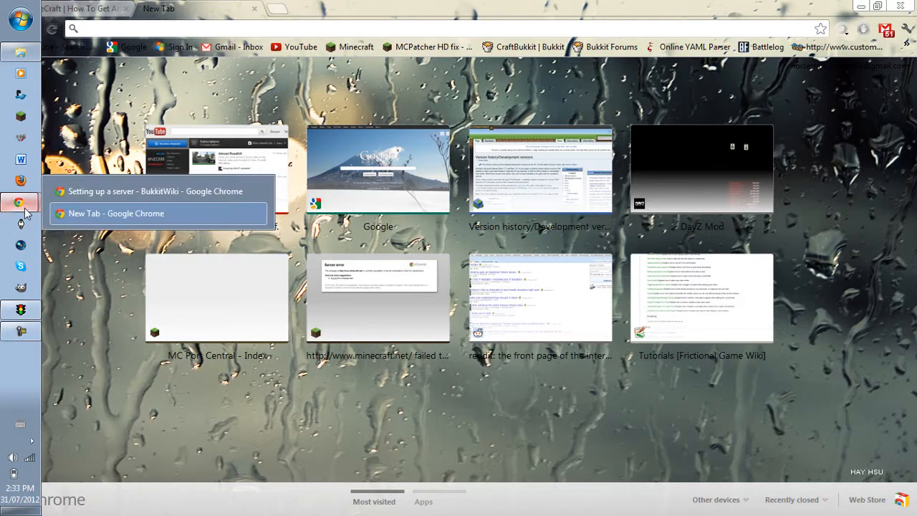
left_click(190, 172)
left_click(349, 7)
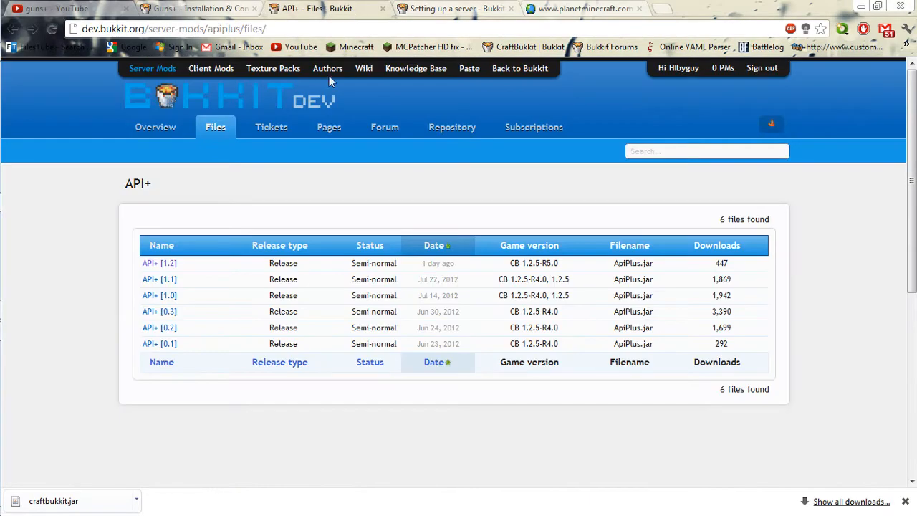
left_click(184, 8)
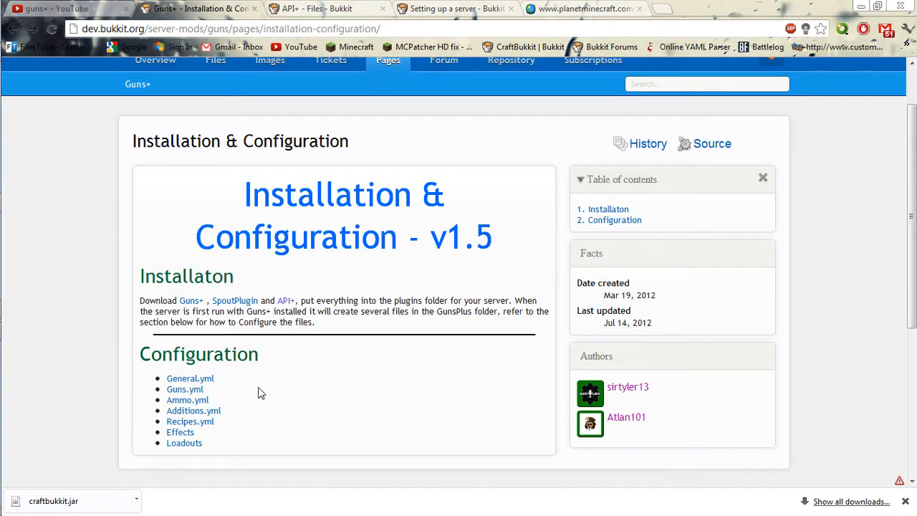
left_click(191, 300)
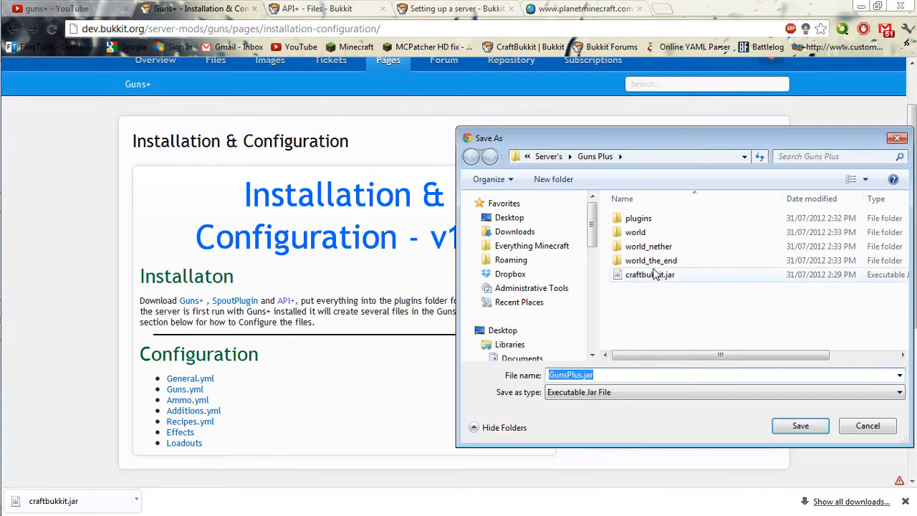
left_click(655, 222)
double_click(655, 223)
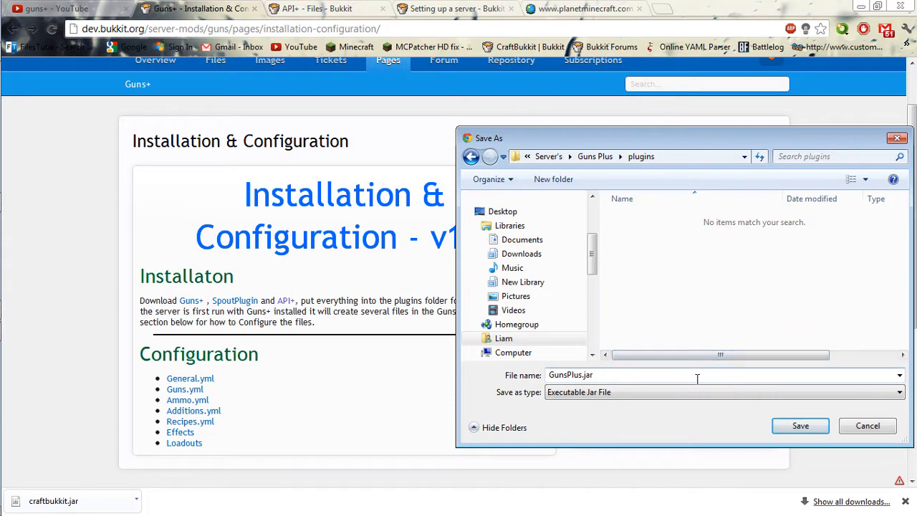
left_click(800, 426)
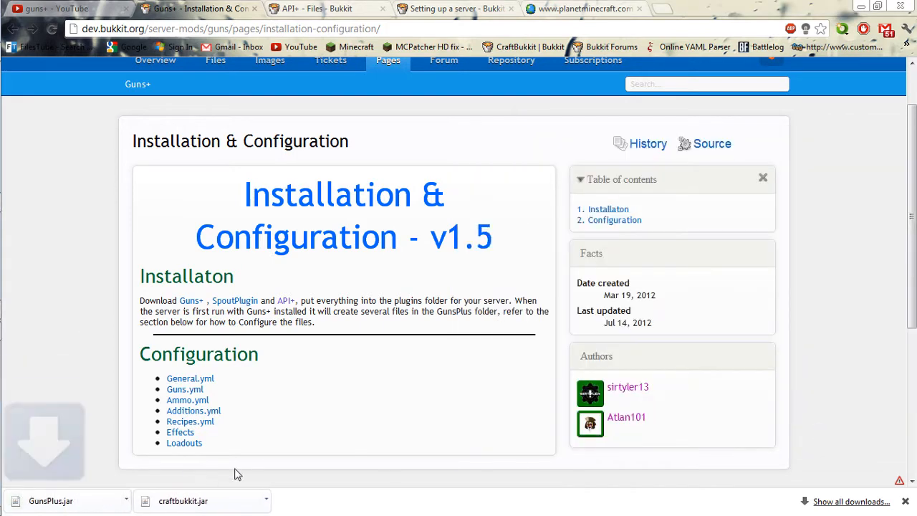
- Download ApiPlus.jar for API+ [1.2] from its BukkitDev files page into the server's plugins folder
left_click(339, 8)
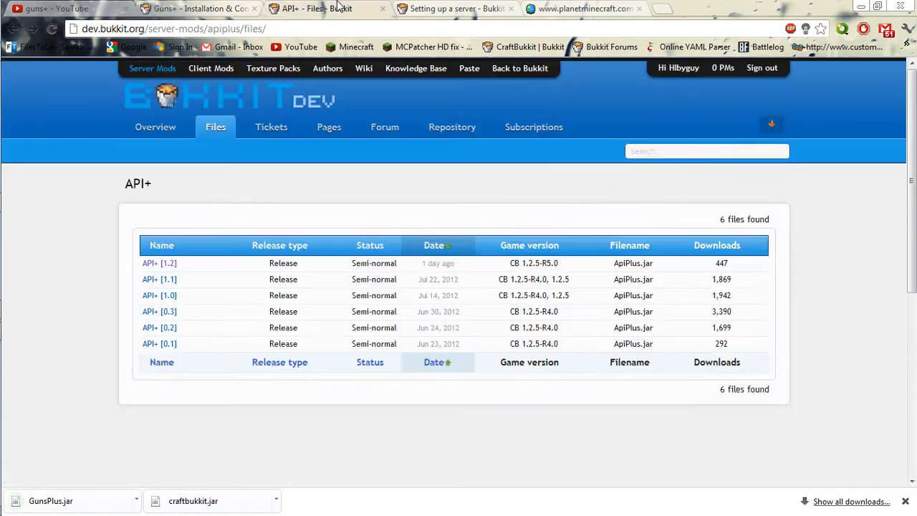
key("ctrl+shift+Tab")
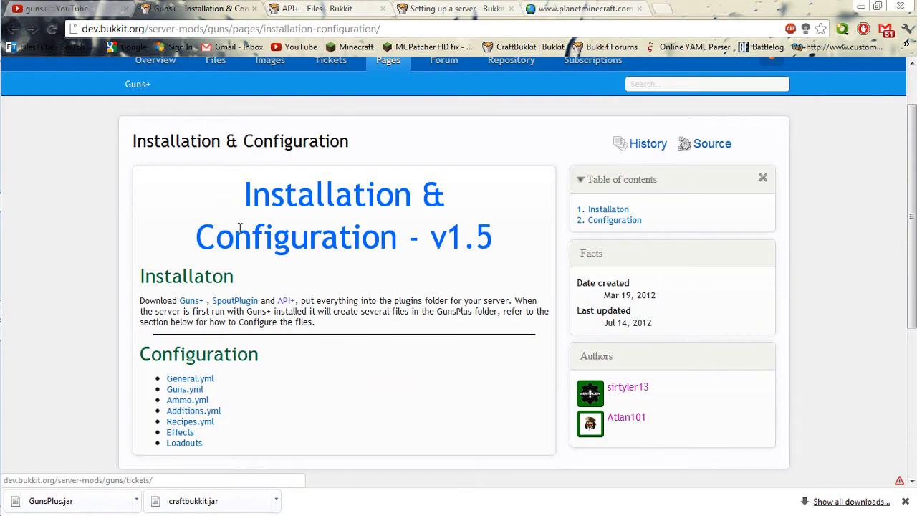
key("ctrl+Tab")
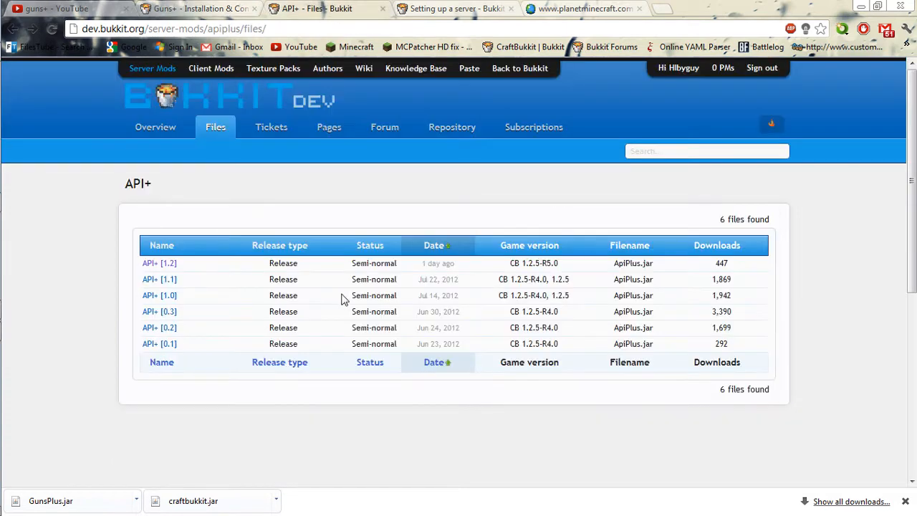
left_click(167, 267)
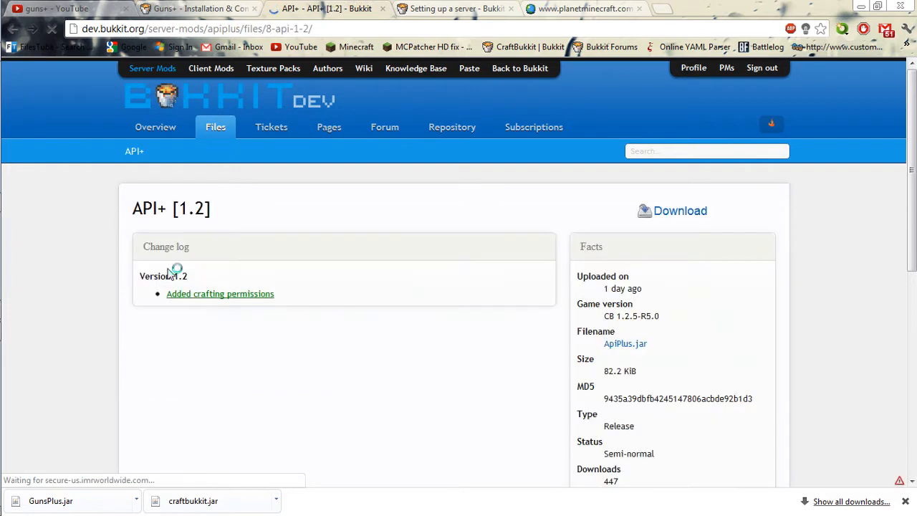
left_click(689, 212)
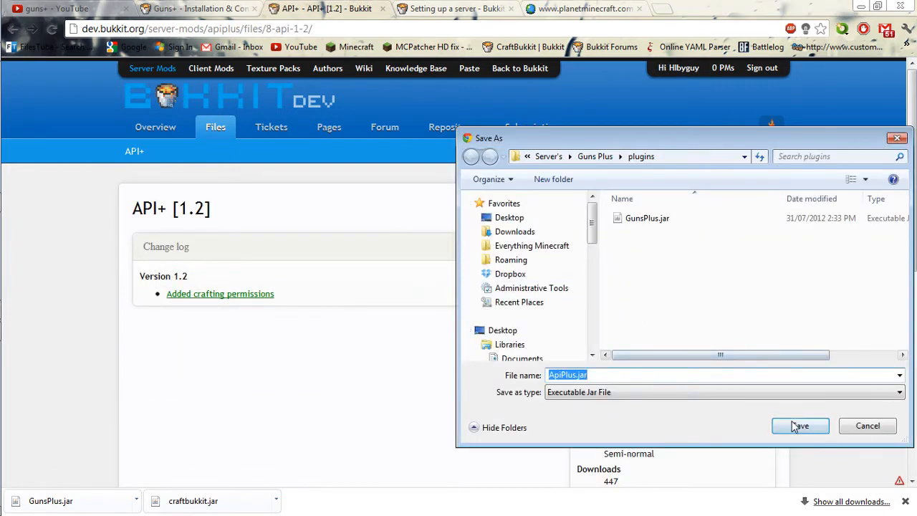
left_click(800, 423)
- Download SpoutPlugin.jar through the Guns+ installation instructions into the server's plugins folder
left_click(222, 6)
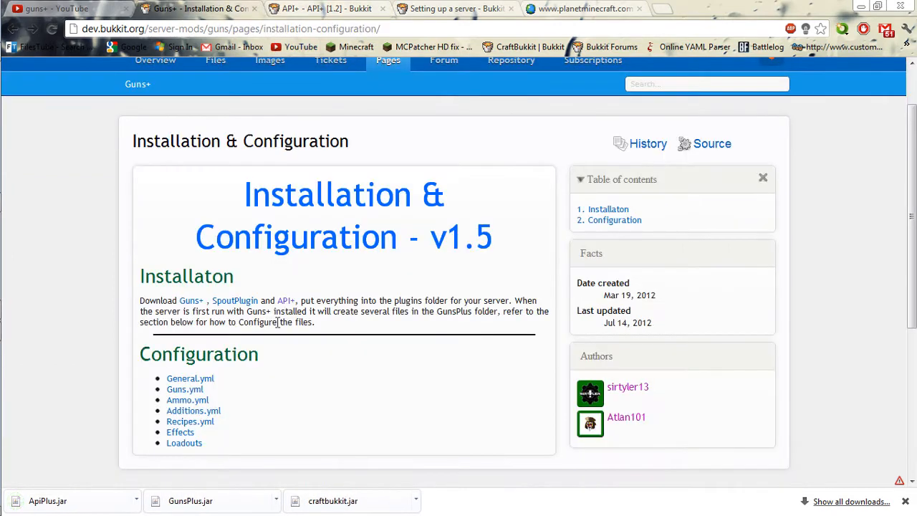
left_click(235, 300)
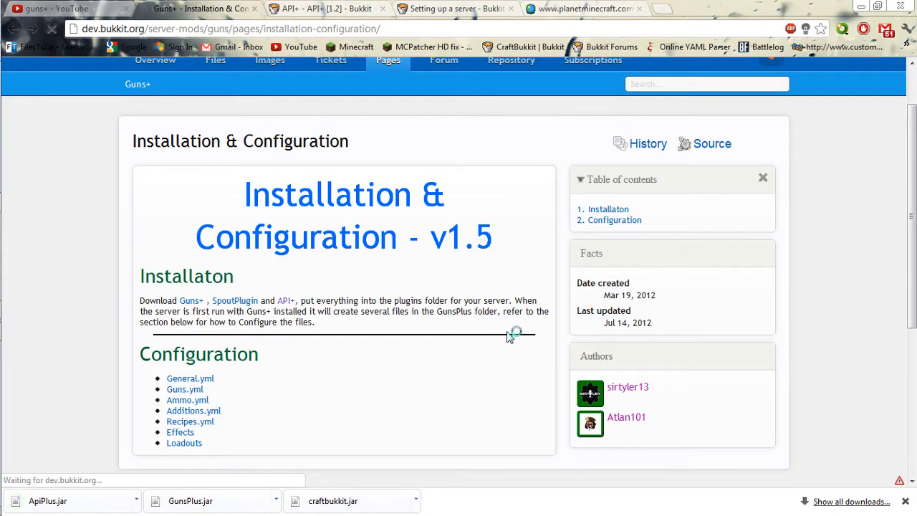
left_click(802, 424)
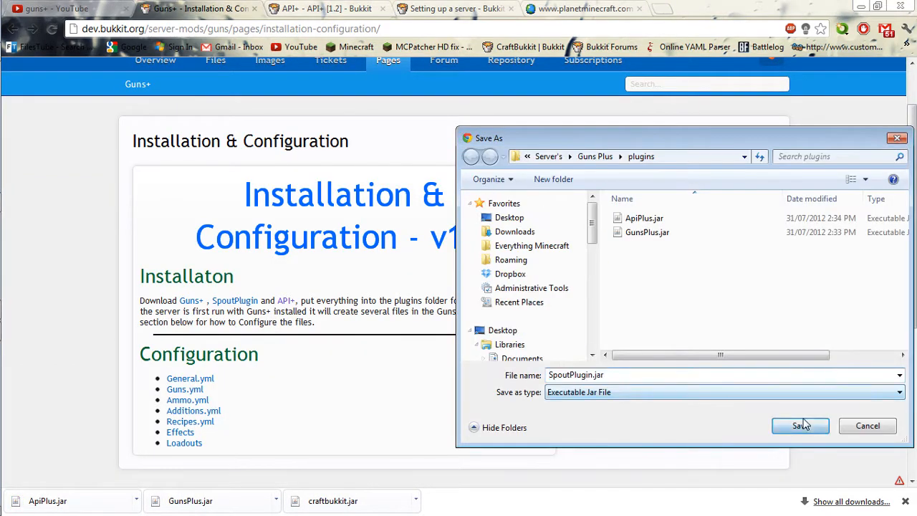
- Launch the server with Run.bat from the Guns Plus folder and check the plugin loading lines in its console
mouse_move(1, 462)
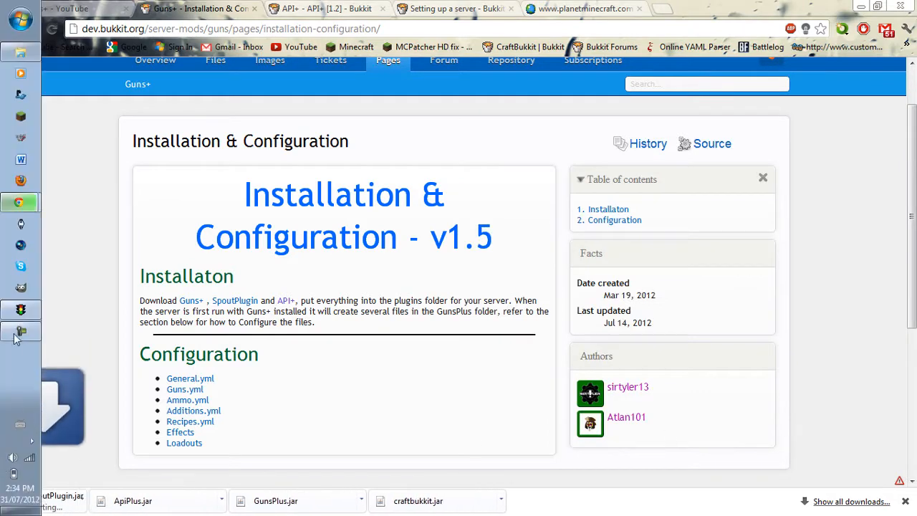
left_click(31, 56)
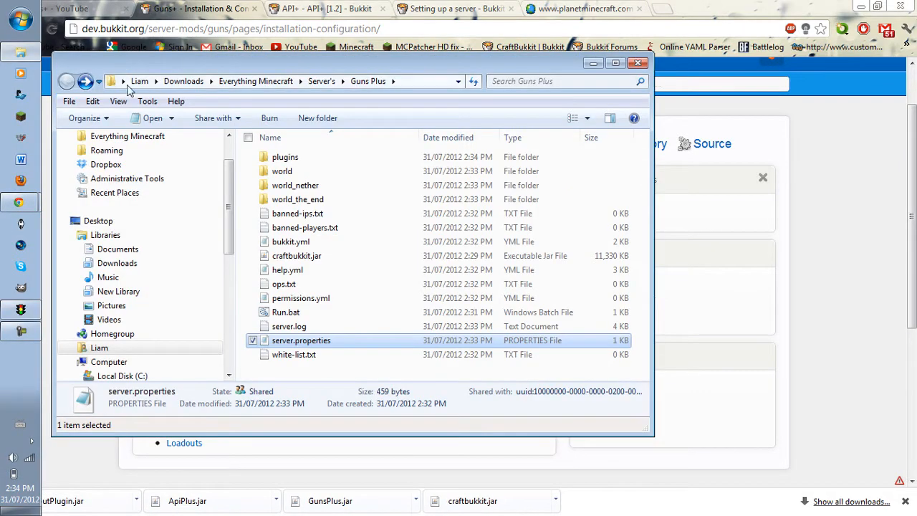
double_click(353, 315)
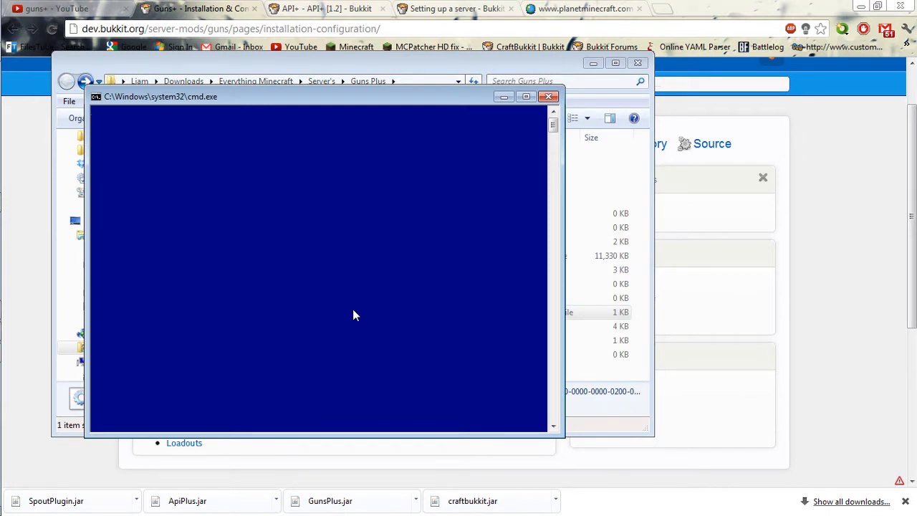
left_click(352, 309)
right_click(353, 309)
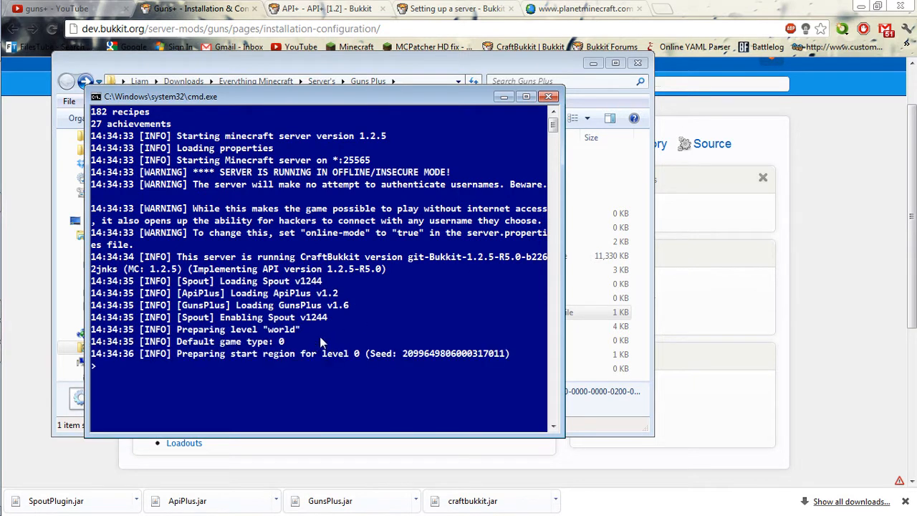
left_click_drag(343, 322, 178, 299)
left_click(387, 306)
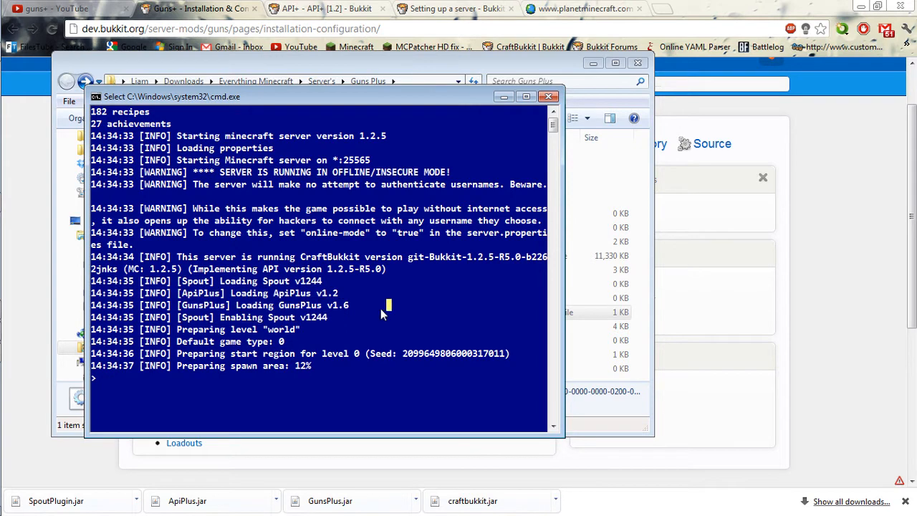
right_click(326, 362)
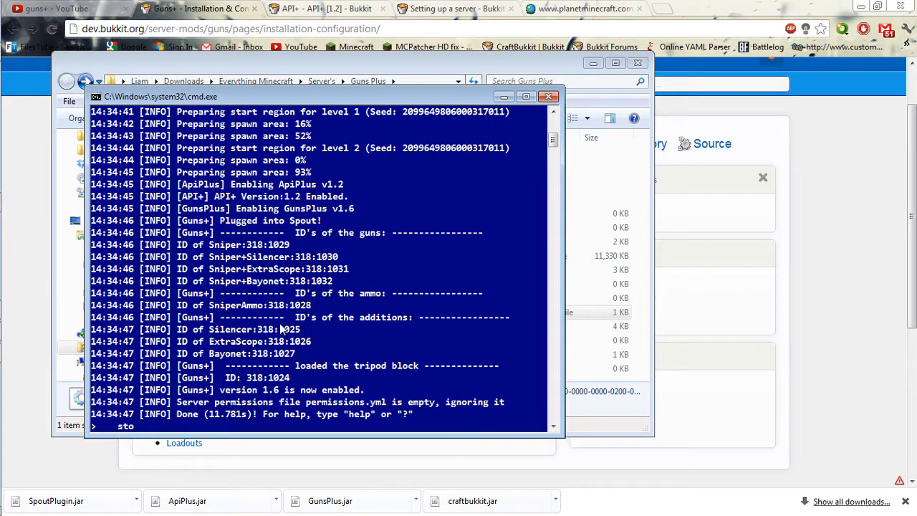
- Shut the server down with the stop command and dismiss its console
key("Return")
type("st")
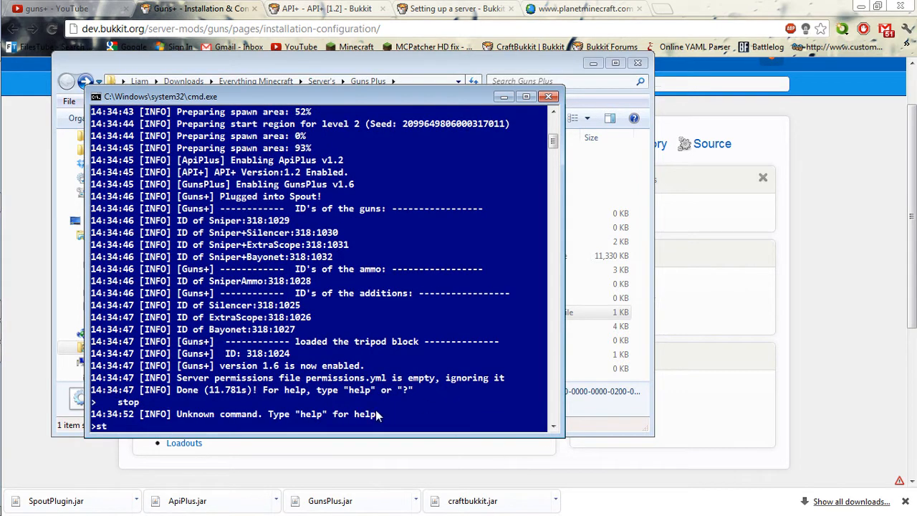
type("op")
key("Return")
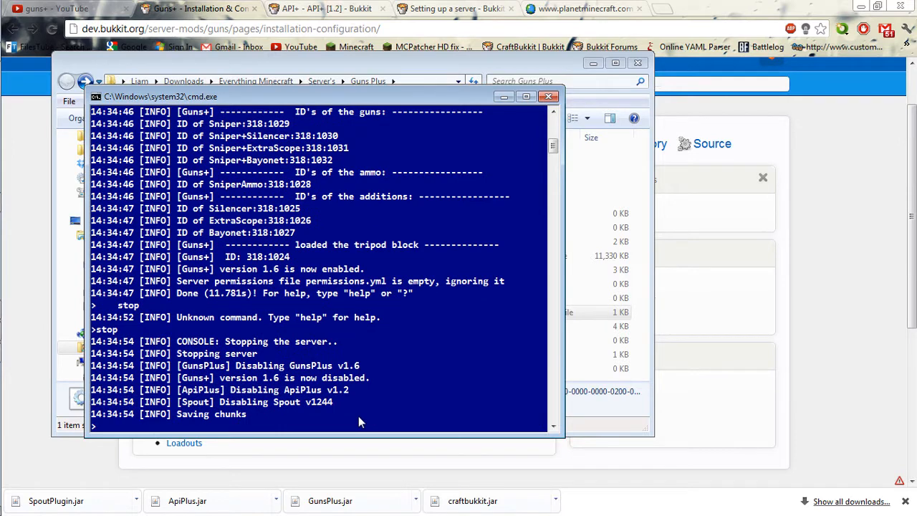
left_click(323, 428)
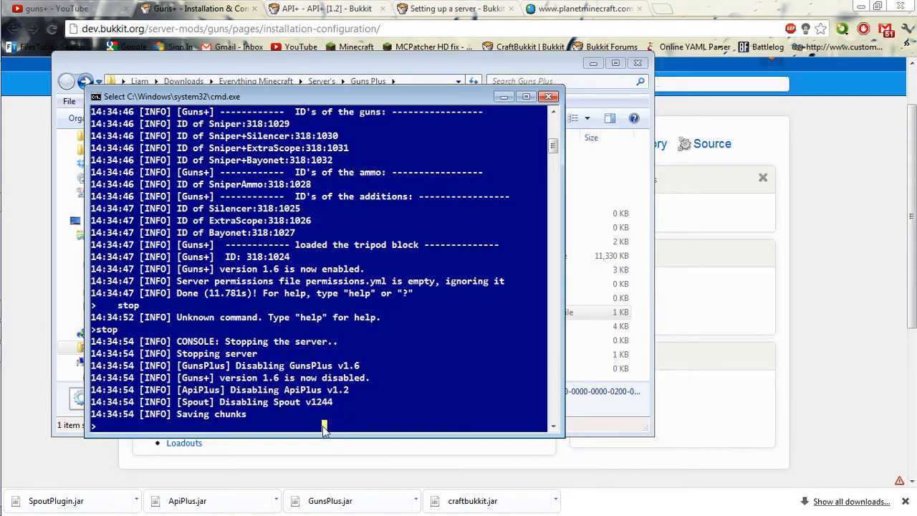
left_click(152, 428)
left_click(105, 428)
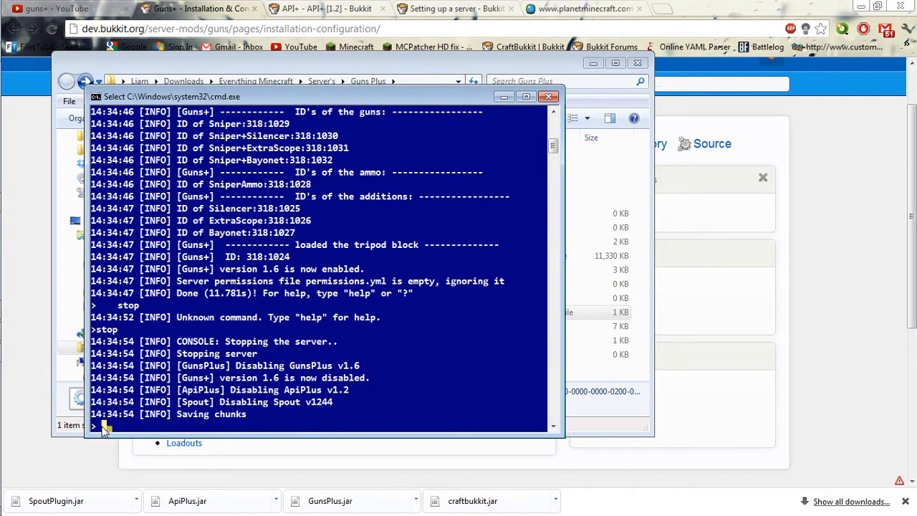
key("space")
key("space")
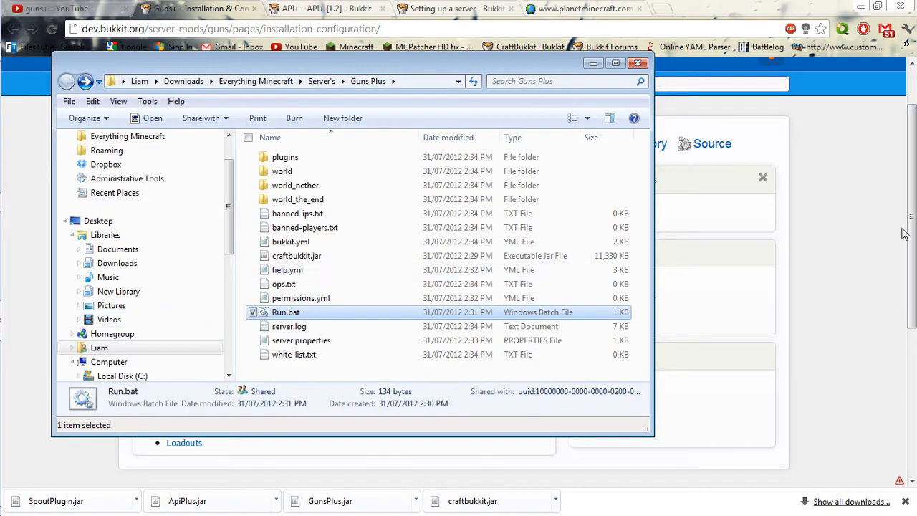
- Return to Chrome and close the Guns+ installation, API+ and Setting up a server pages
left_click(850, 224)
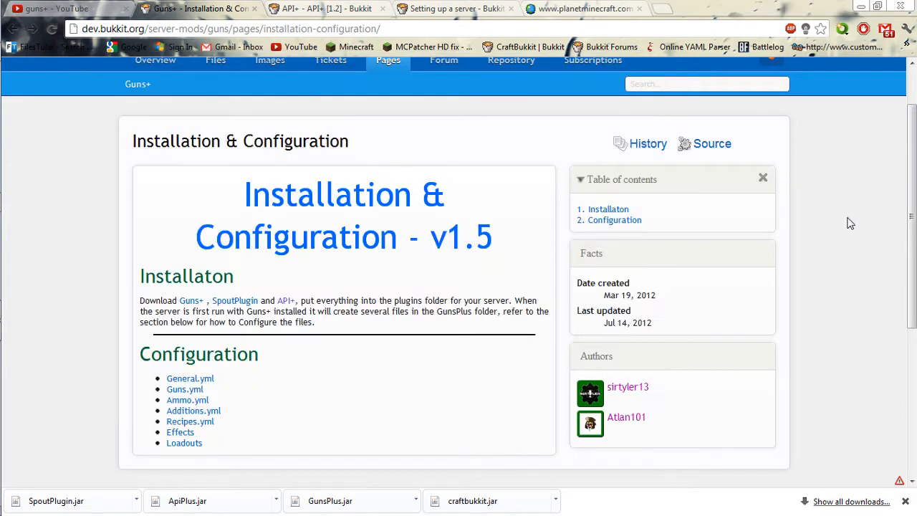
left_click(255, 9)
left_click(255, 9)
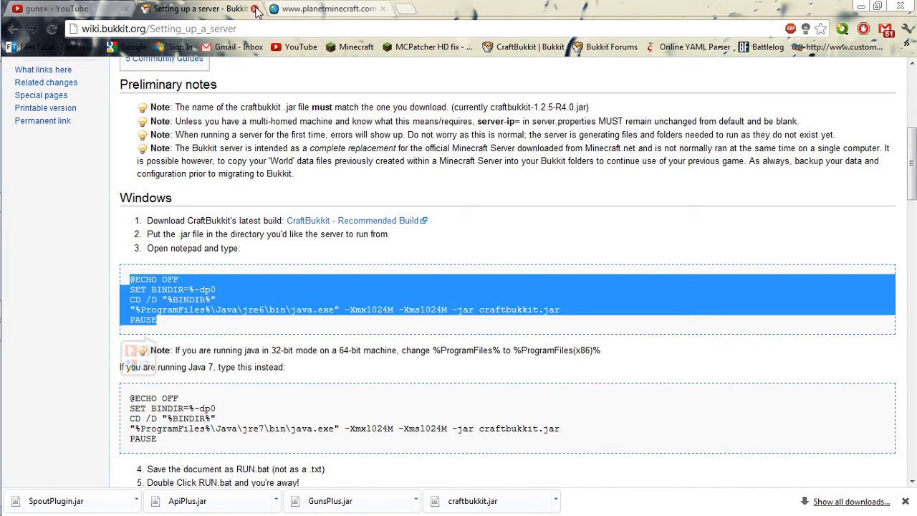
left_click(255, 9)
- Open the Spoutcraft client mod page on dev.bukkit.org and look over its introduction
mouse_move(7, 115)
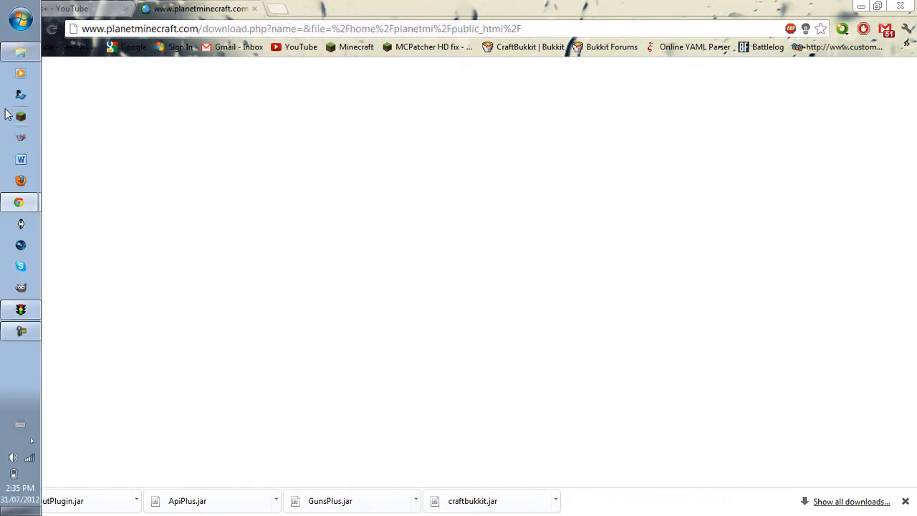
left_click(213, 31)
type("spout")
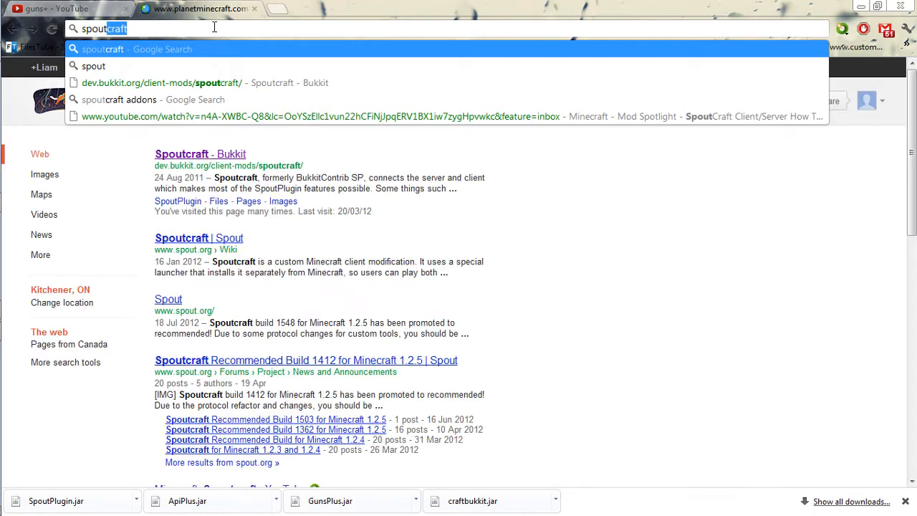
key("Down")
key("Down")
key("Return")
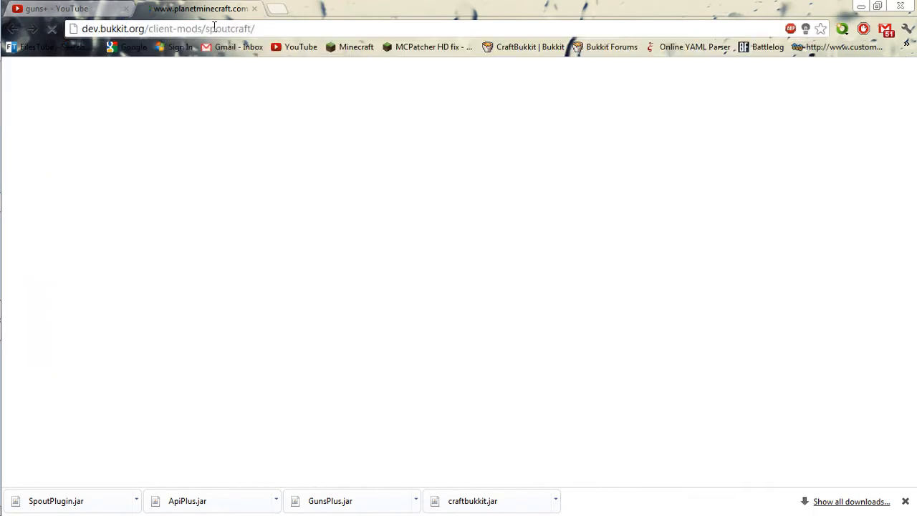
mouse_move(2, 227)
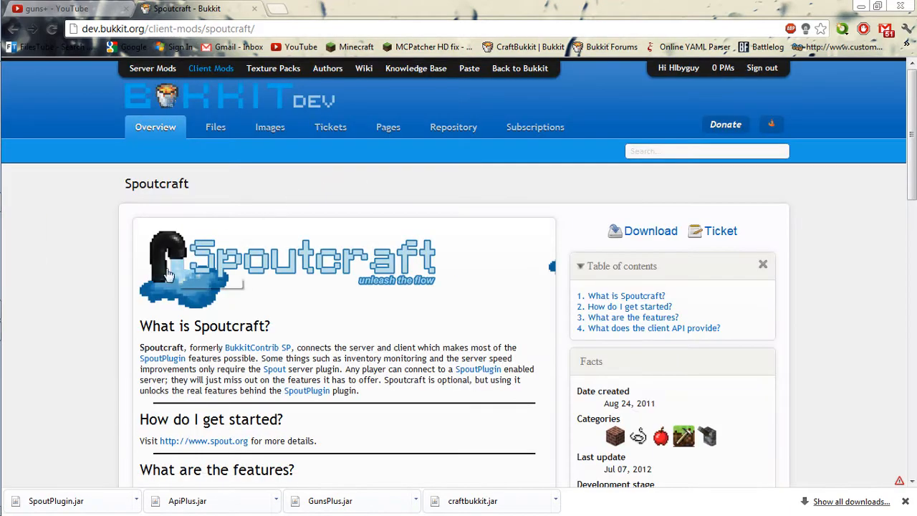
scroll(141, 270, "down", 1)
scroll(141, 270, "down", 2)
scroll(143, 266, "up", 4)
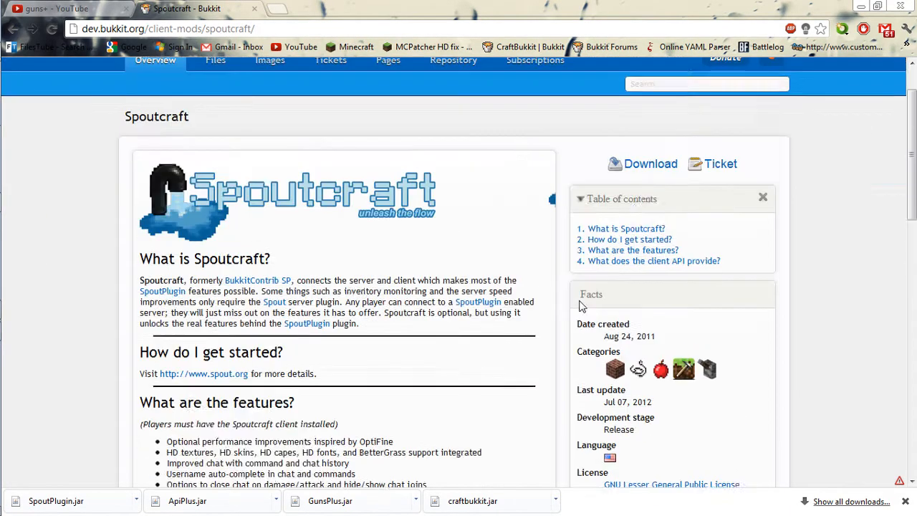
- View the download page for Spoutcraft's automatic updater jar, and return to the mod's overview page
left_click(648, 233)
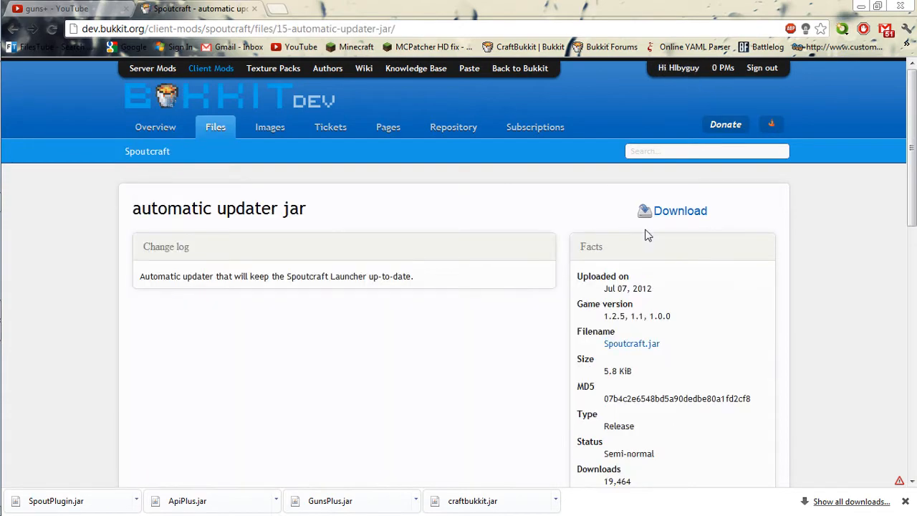
scroll(648, 236, "down", 3)
scroll(649, 239, "up", 3)
left_click(15, 30)
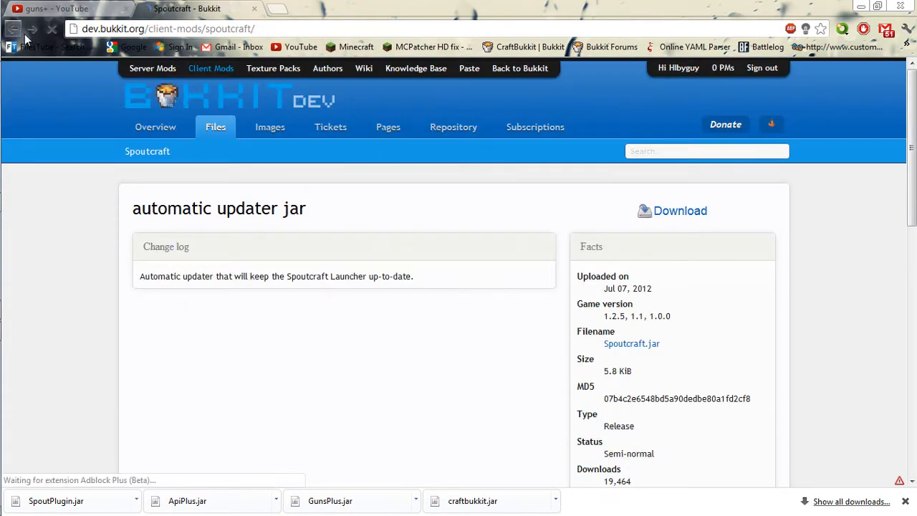
- Examine the Spoutcraft overview page, including its feature list and the recent automatic updater files
scroll(301, 204, "down", 7)
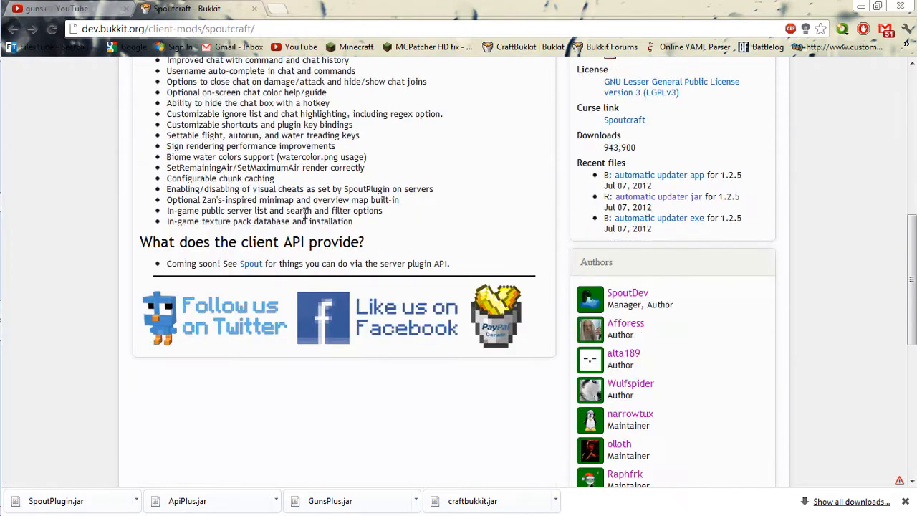
scroll(389, 254, "up", 3)
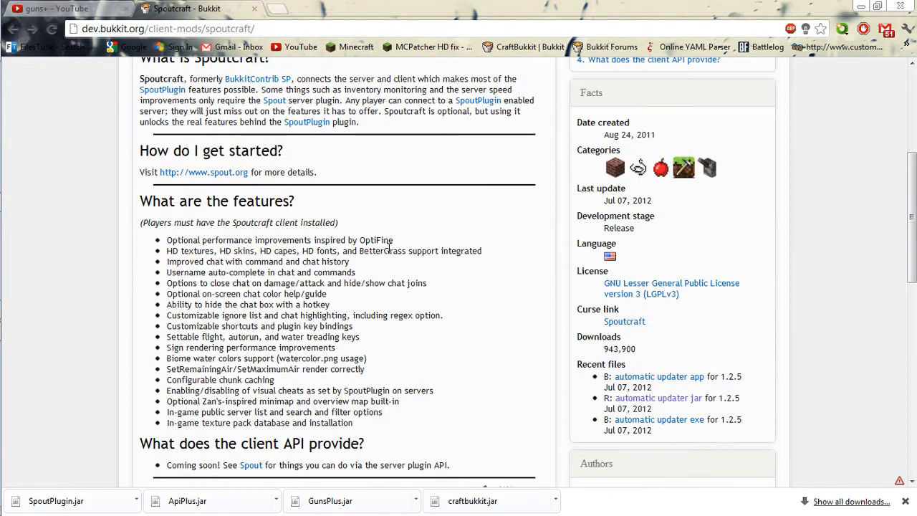
scroll(389, 249, "down", 2)
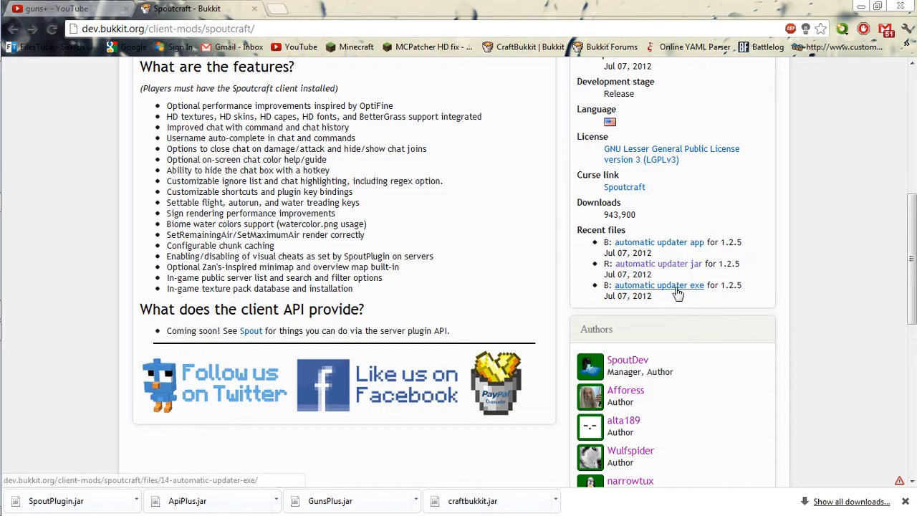
scroll(203, 235, "up", 6)
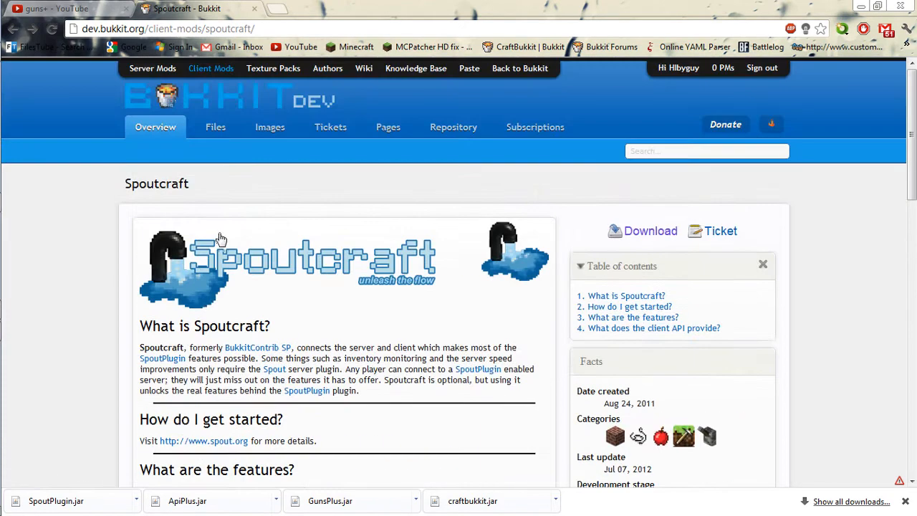
scroll(430, 301, "down", 1)
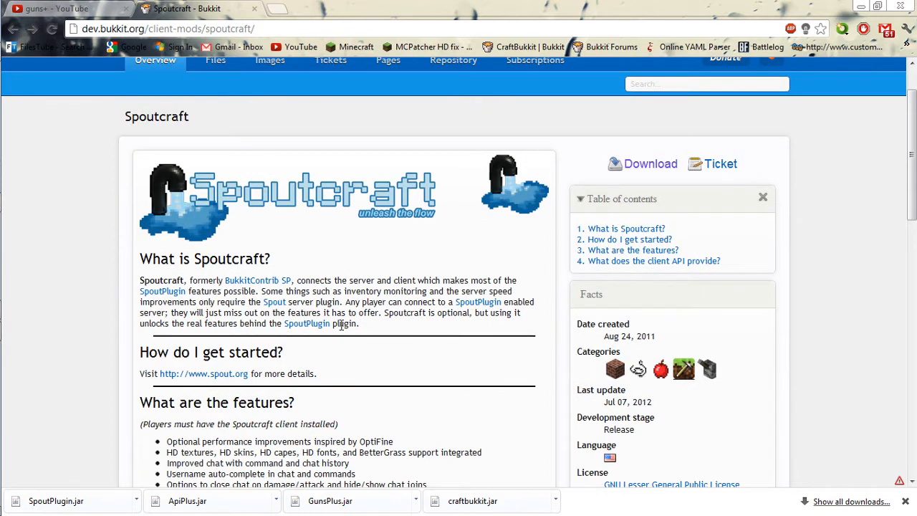
scroll(207, 304, "up", 1)
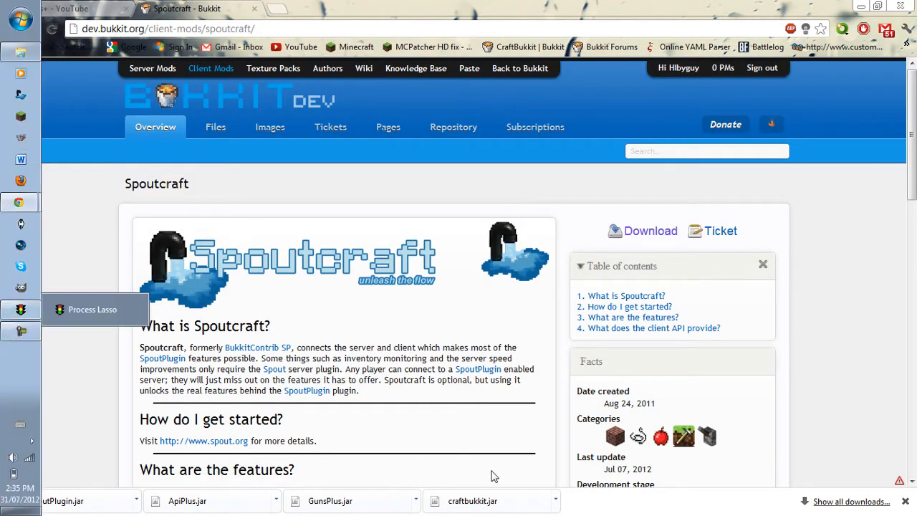
scroll(799, 356, "down", 6)
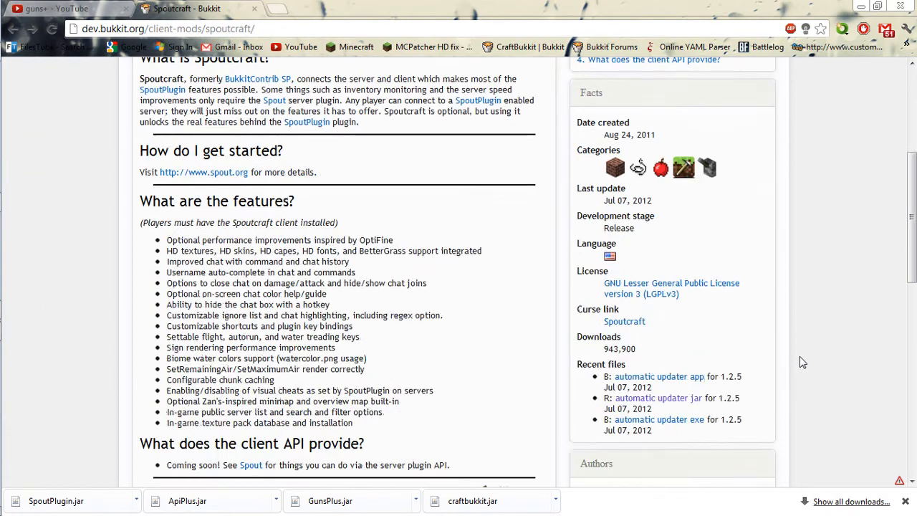
scroll(800, 356, "up", 6)
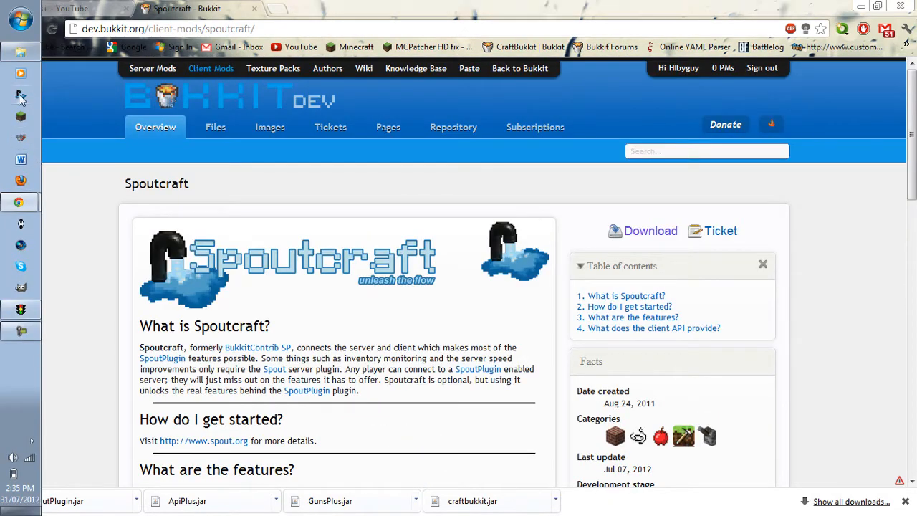
- Switch to the Guns Plus folder and start the server with Run.bat
mouse_move(20, 55)
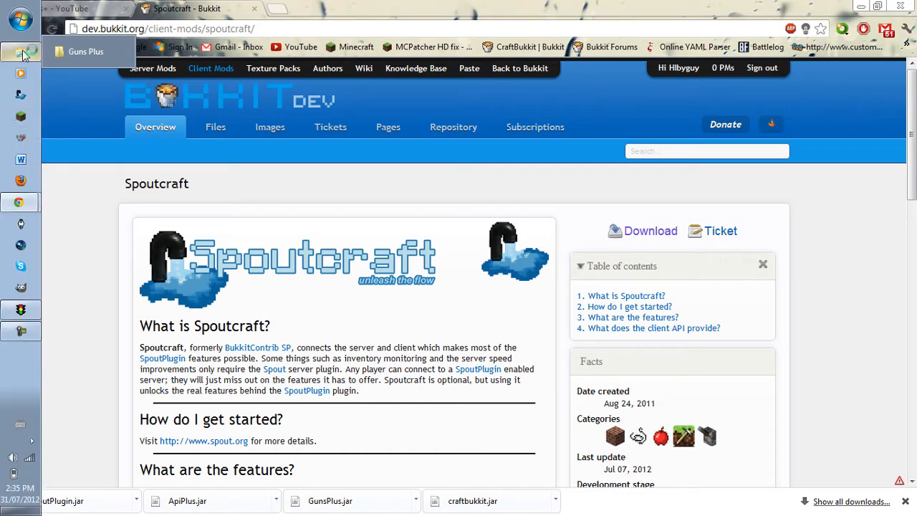
left_click(89, 52)
double_click(292, 313)
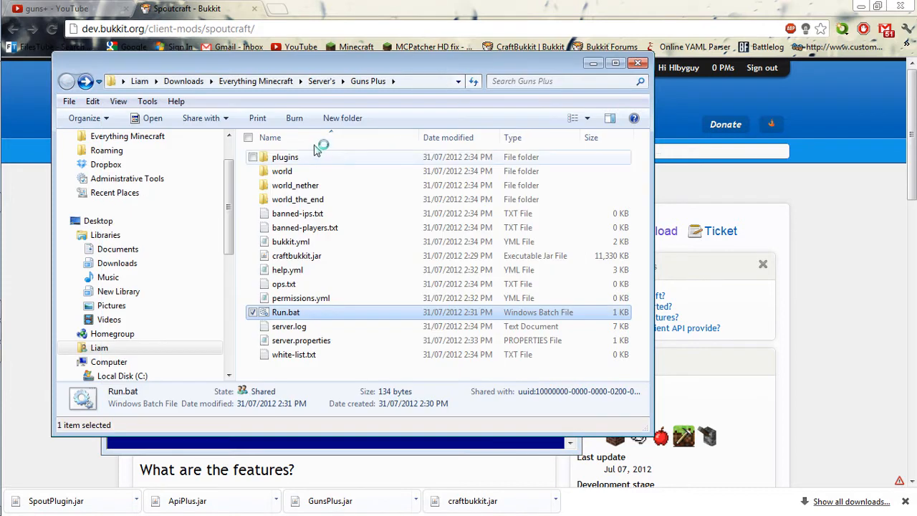
- Open guns.yml from the GunsPlus folder inside the server's plugins folder
left_click(301, 157)
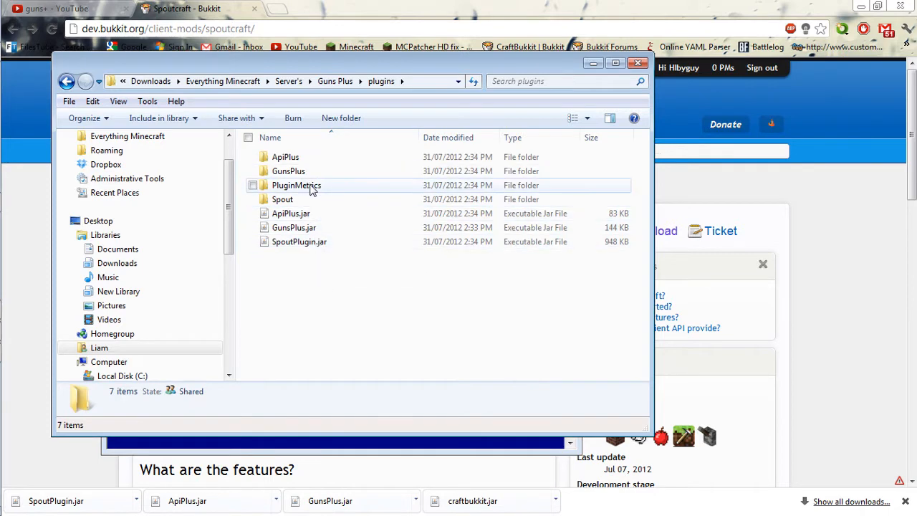
double_click(324, 172)
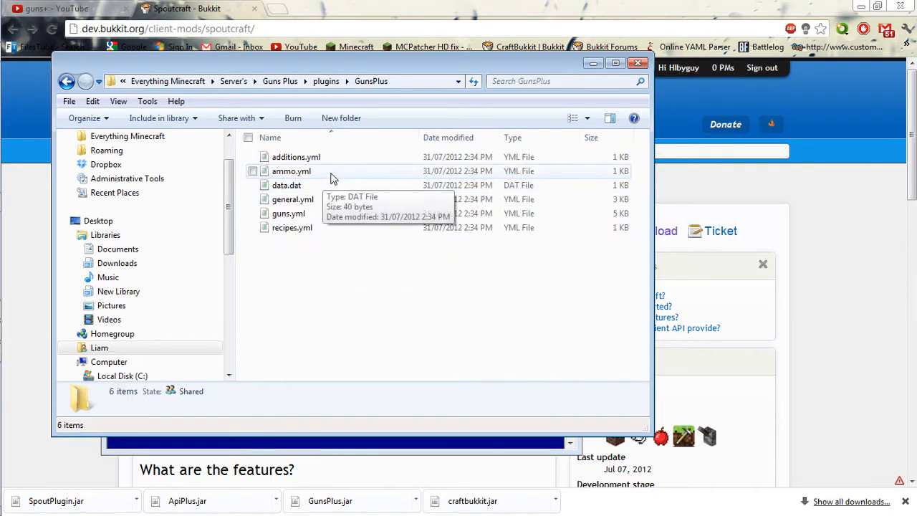
left_click(313, 216)
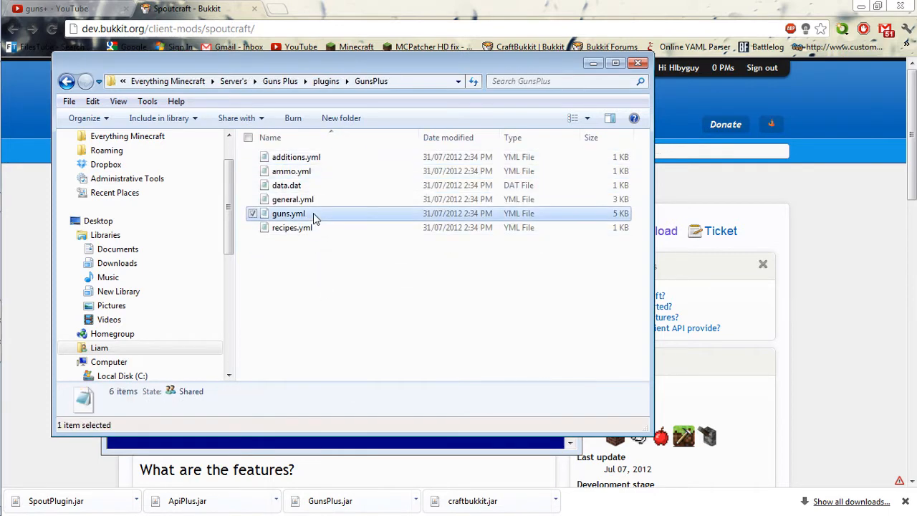
double_click(313, 217)
- Examine the reload, shot delay, knockback, recoil, texture and sound settings in guns.yml, and close the file
scroll(340, 269, "down", 4)
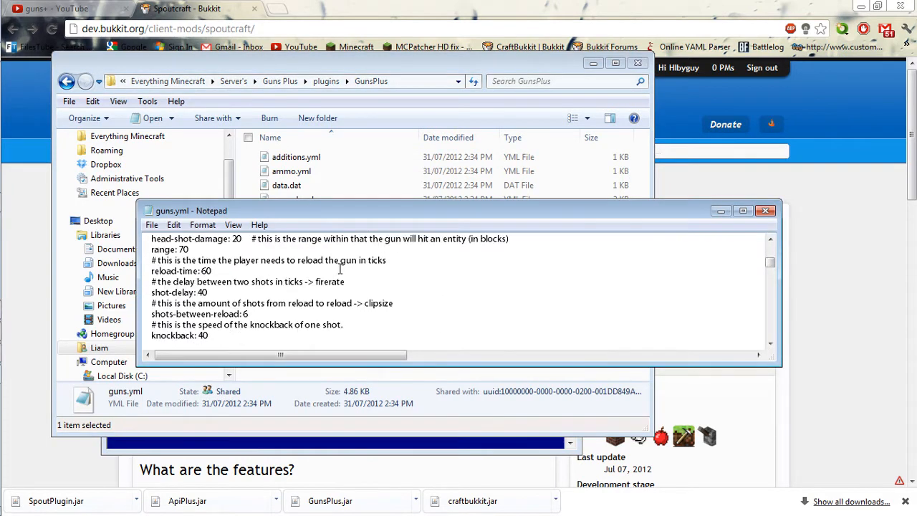
scroll(340, 269, "down", 2)
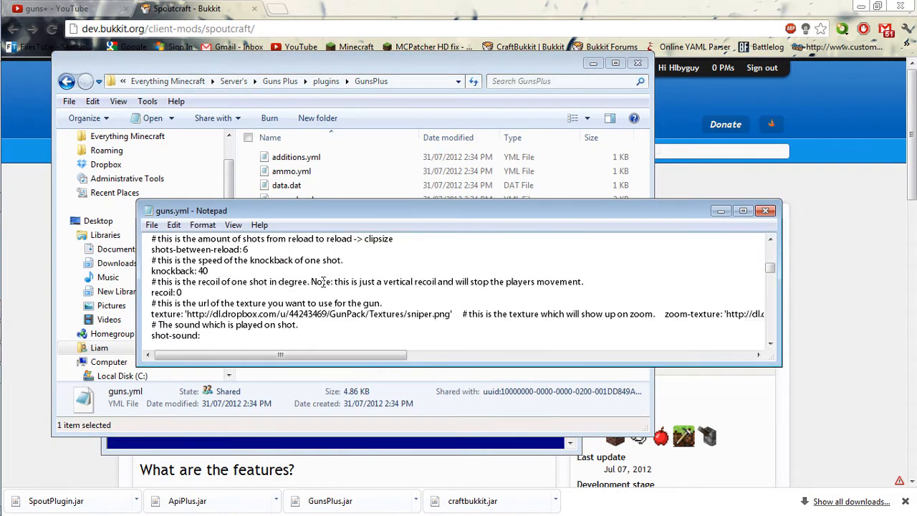
scroll(542, 292, "down", 1)
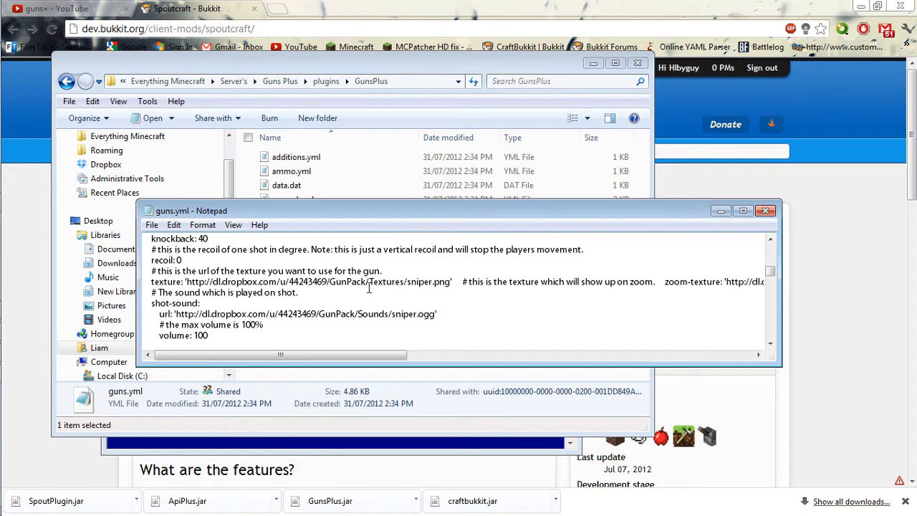
scroll(369, 287, "down", 1)
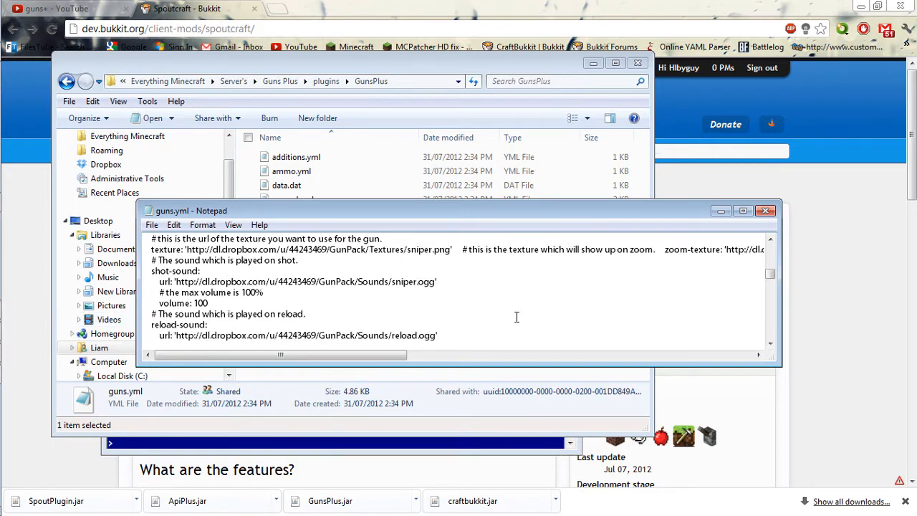
scroll(607, 313, "up", 2)
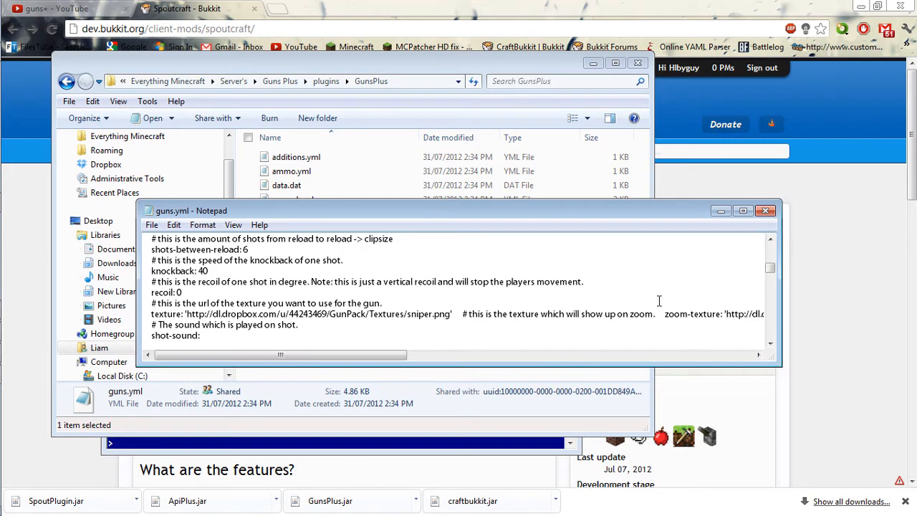
scroll(659, 301, "up", 1)
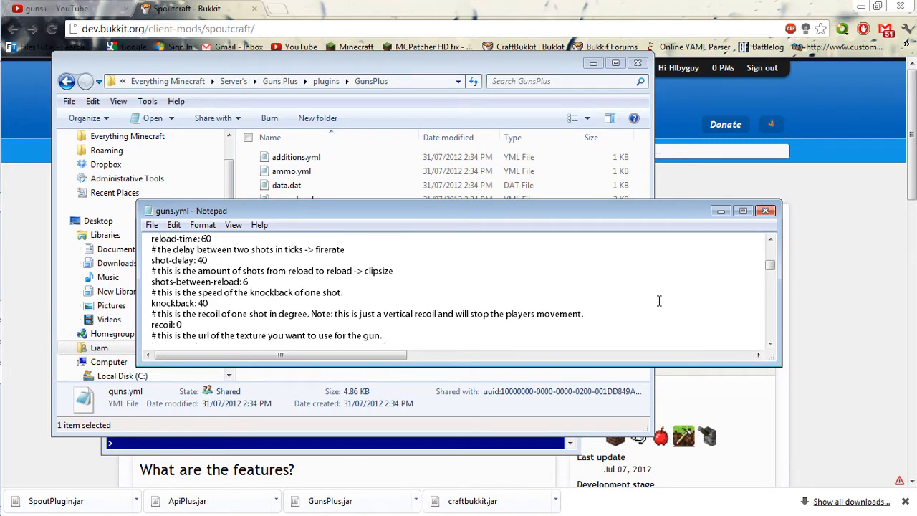
scroll(659, 301, "down", 4)
scroll(659, 301, "up", 1)
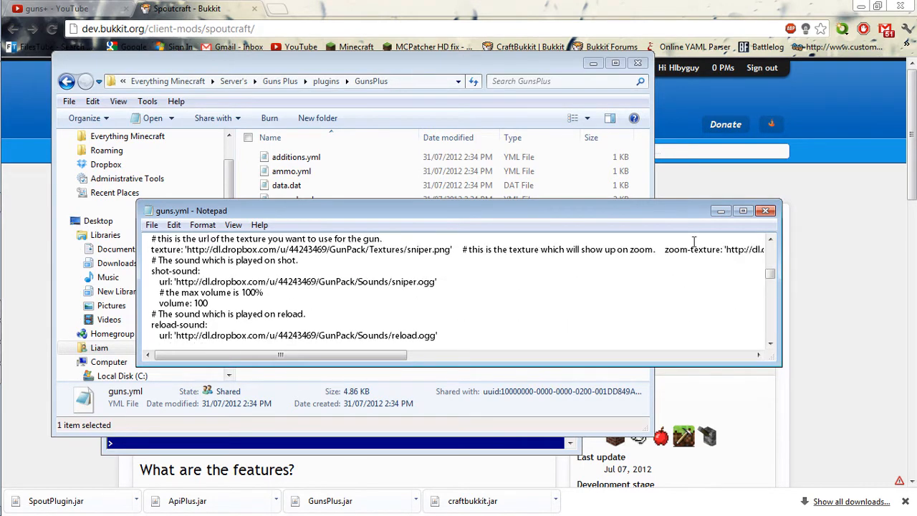
left_click(766, 212)
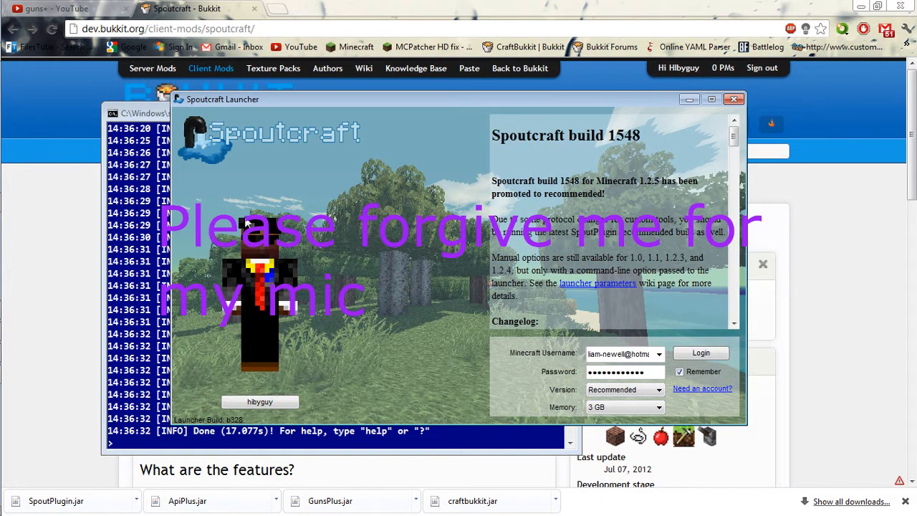
mouse_move(3, 309)
left_click(32, 444)
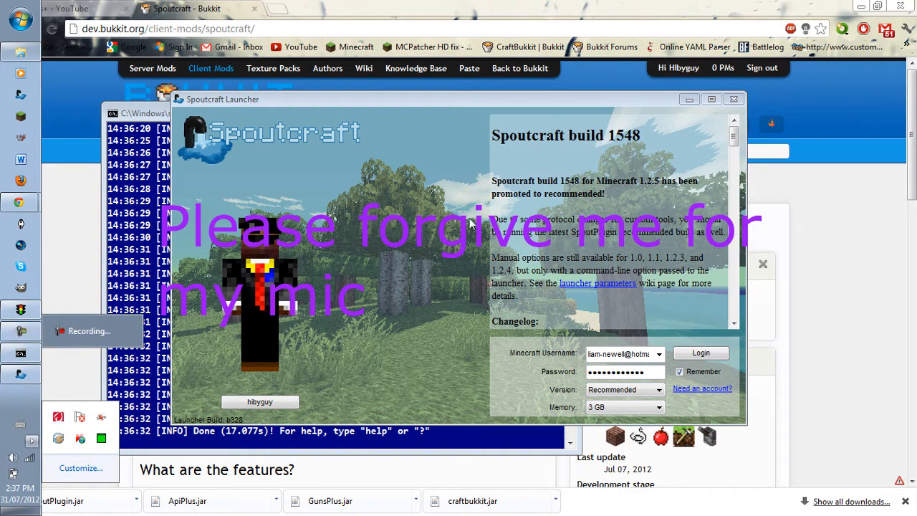
left_click(470, 224)
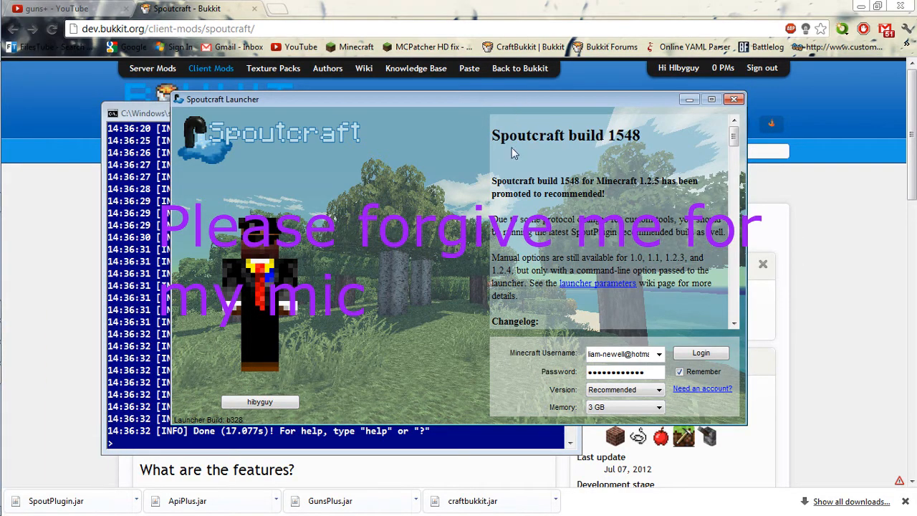
mouse_move(733, 139)
left_mouse_down()
mouse_move(736, 186)
mouse_move(733, 136)
left_mouse_up()
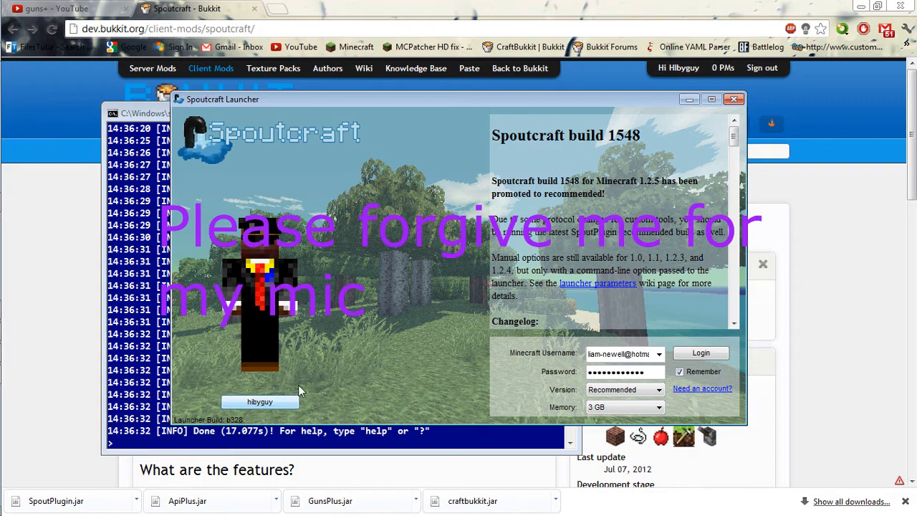
- Log in to the Spoutcraft launcher with the saved account and join the favorite multiplayer server at 127.0.0.1
left_click(285, 402)
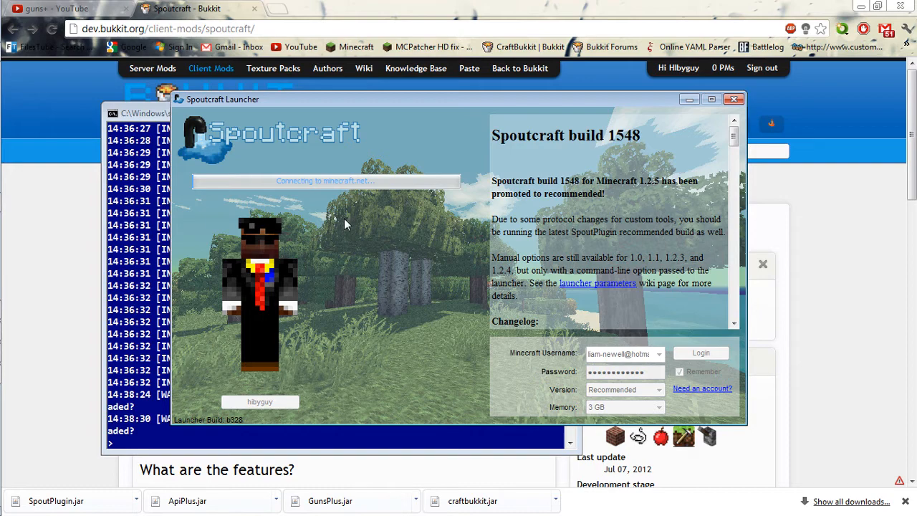
mouse_move(2, 360)
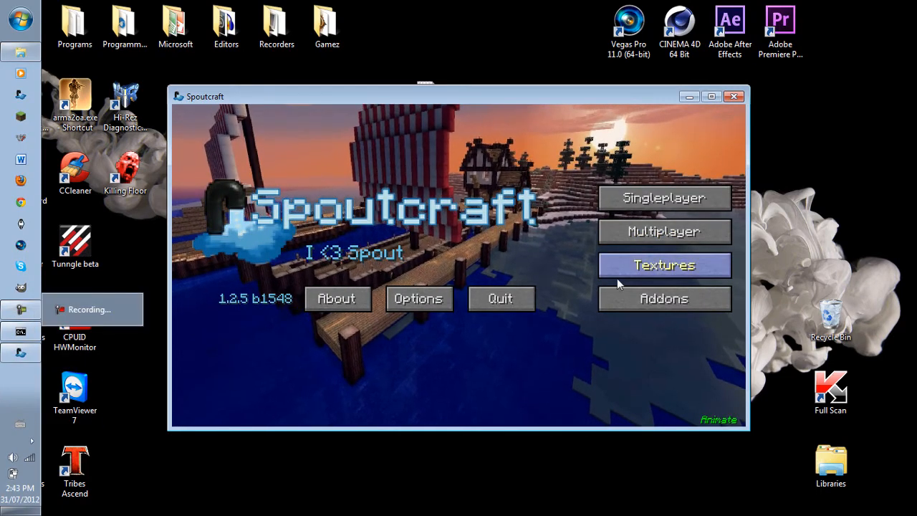
left_click(676, 241)
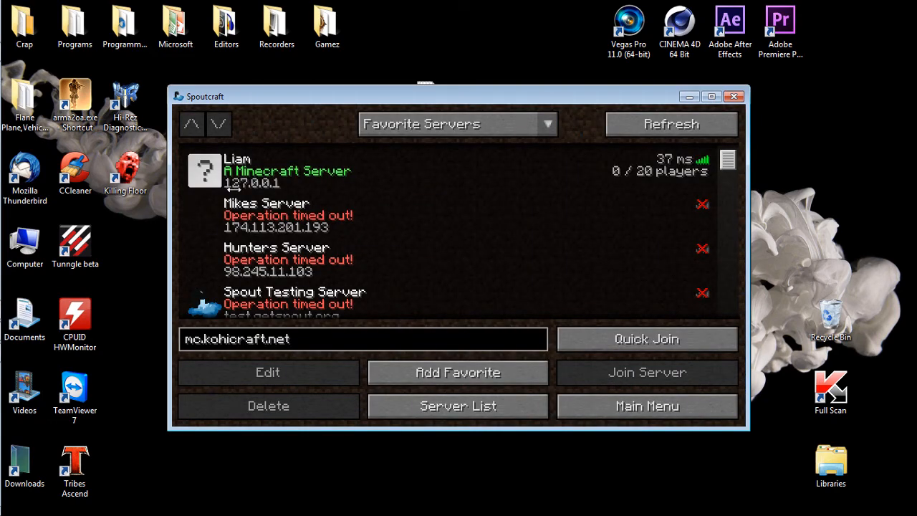
left_click(307, 185)
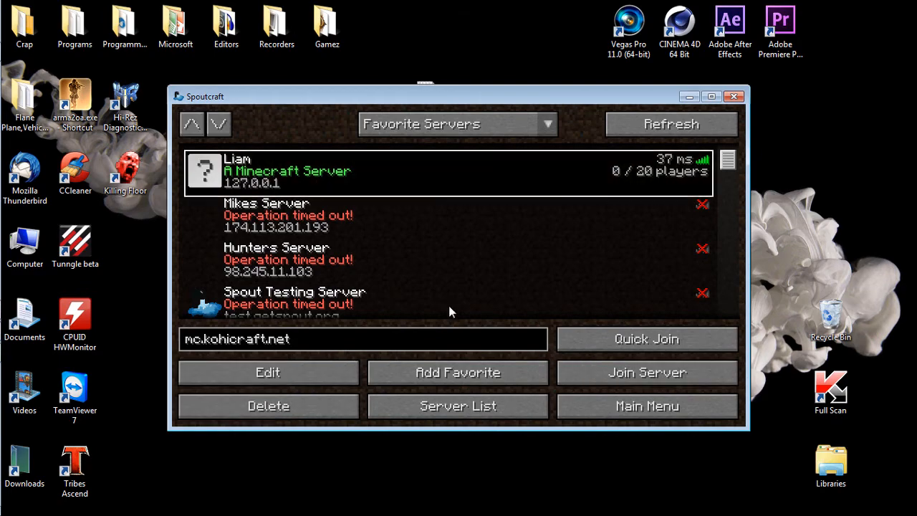
left_click(608, 376)
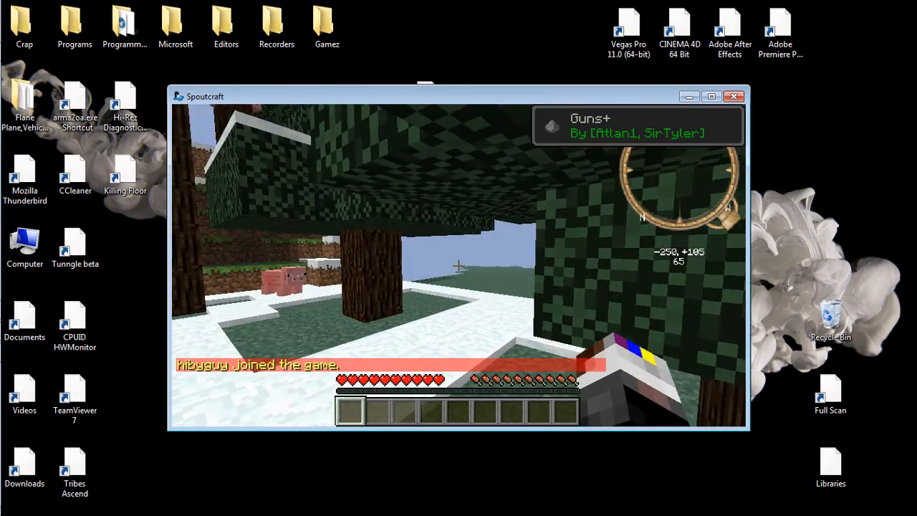
- Give the joined player operator status with the op command in the server console, and return to the game
key("e")
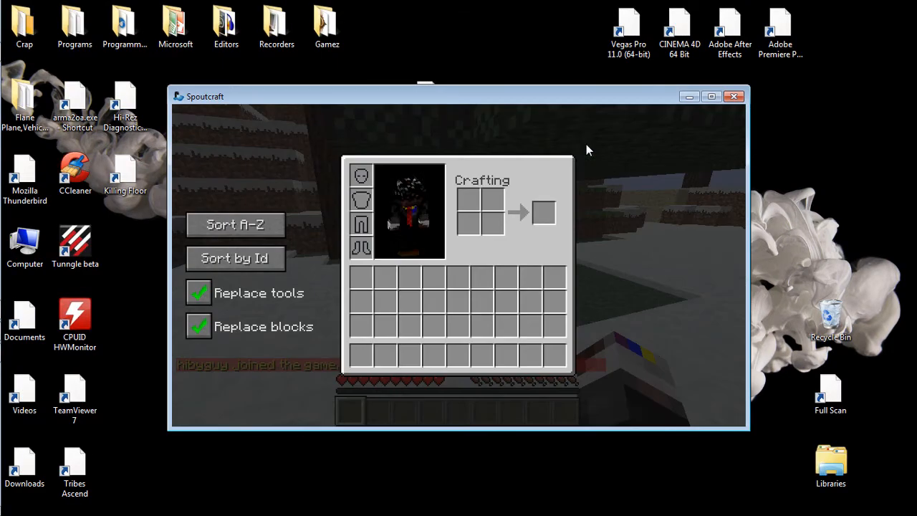
key("e")
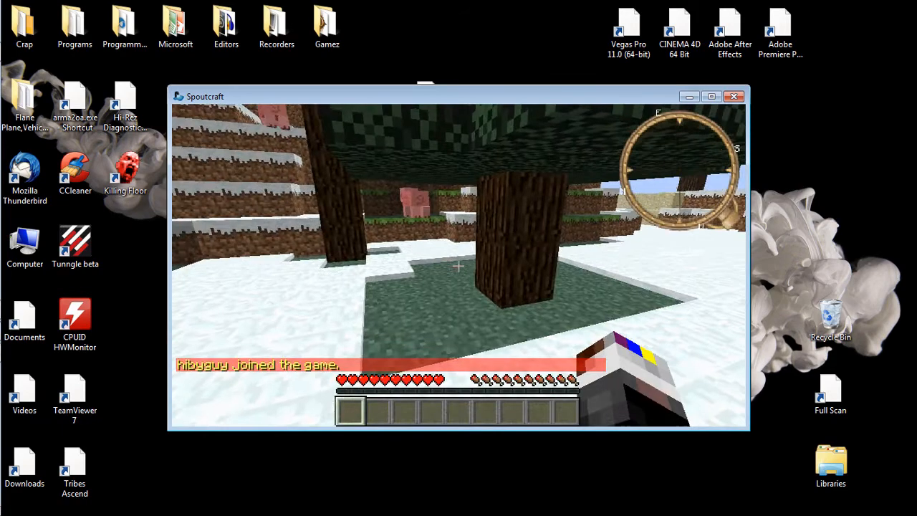
key("e")
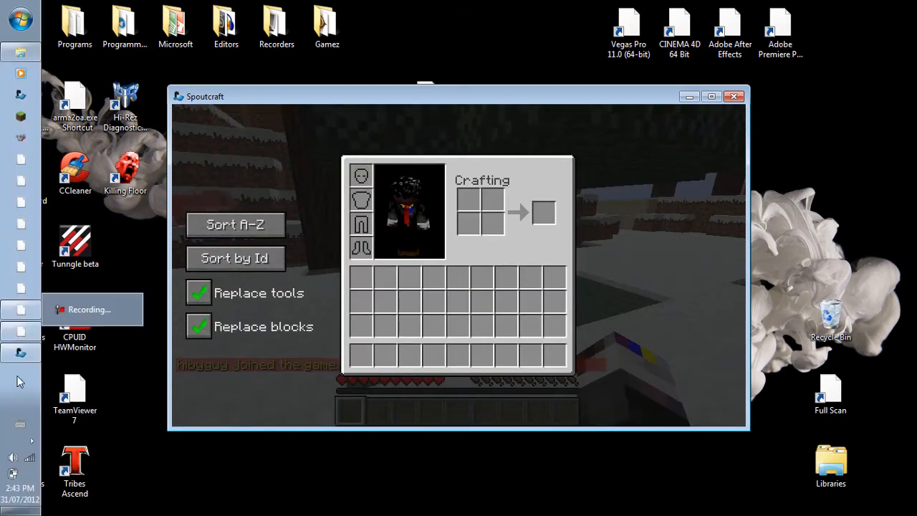
mouse_move(21, 331)
left_click(90, 334)
left_click(260, 337)
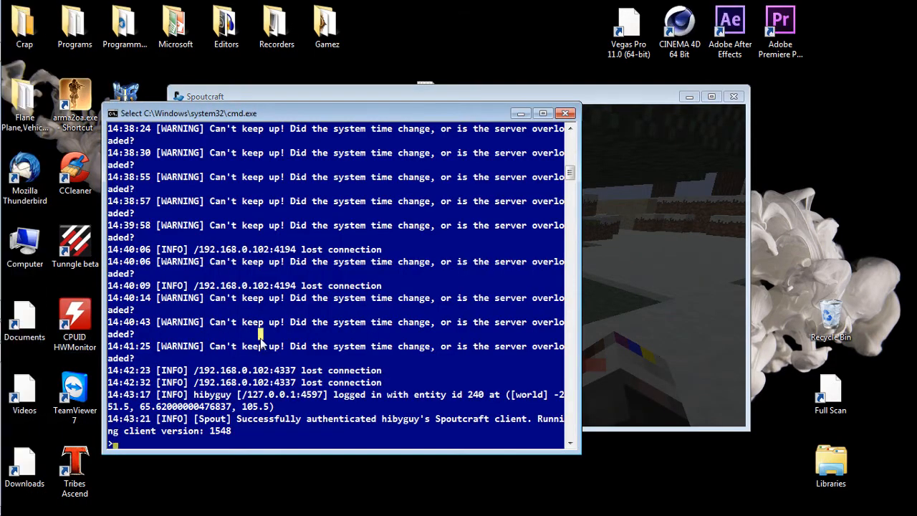
type("op hibyguy")
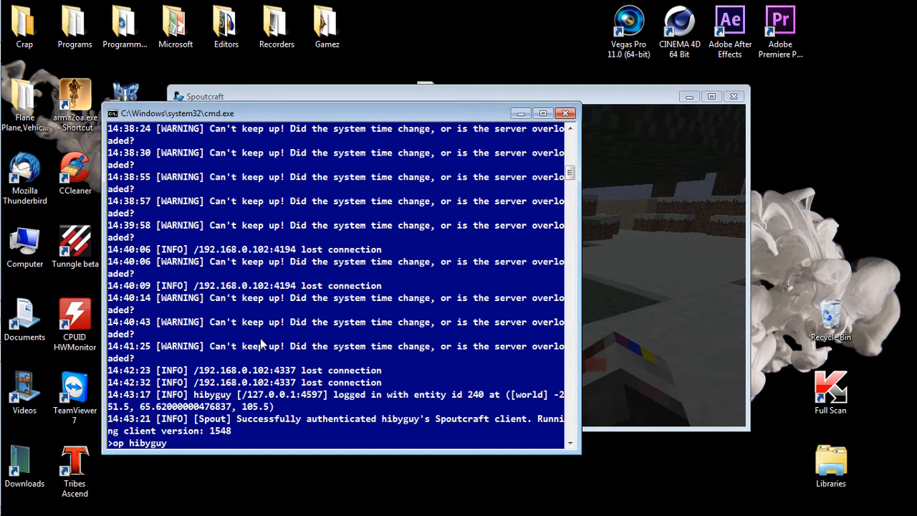
key("Return")
left_click(612, 278)
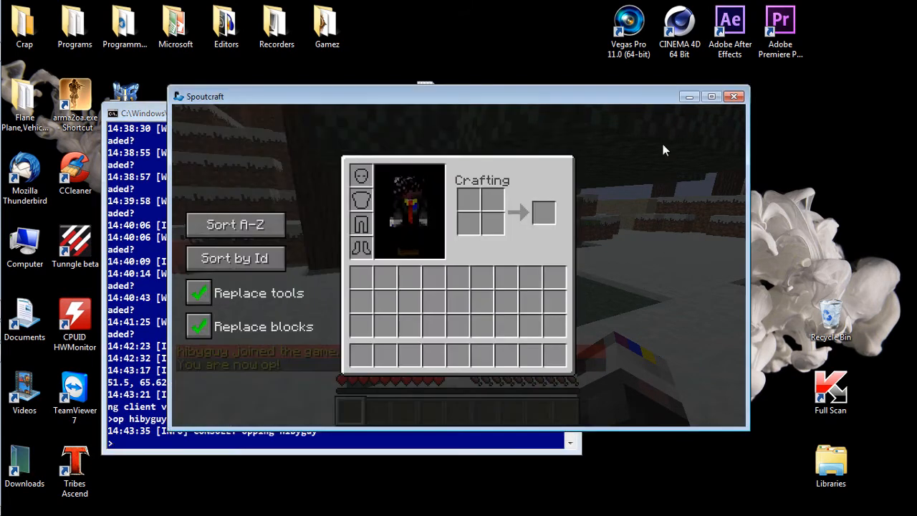
- Maximize the game window, close the inventory and walk a few blocks through the snowy forest
left_click(711, 96)
key("e")
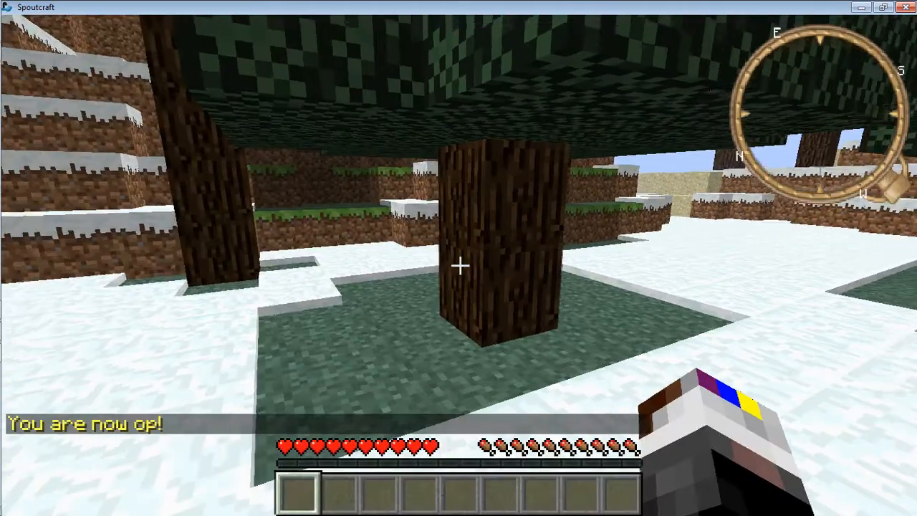
key("w")
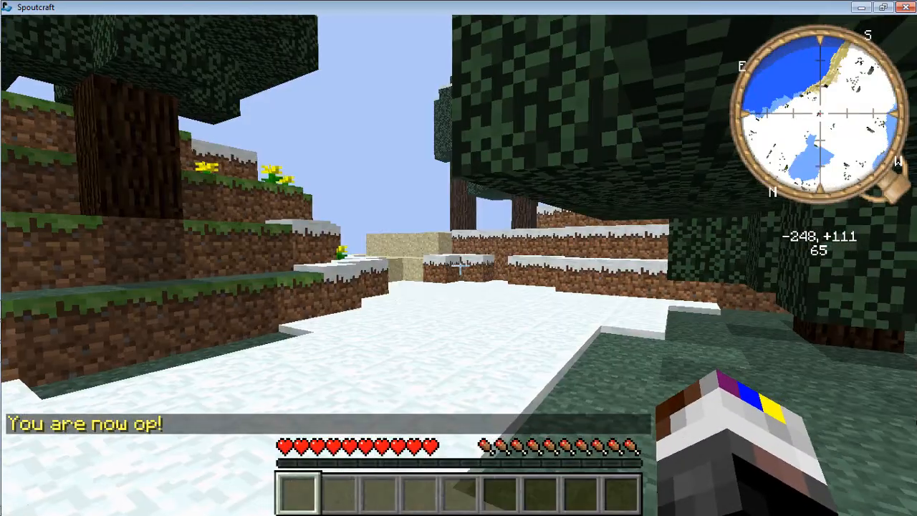
key("w")
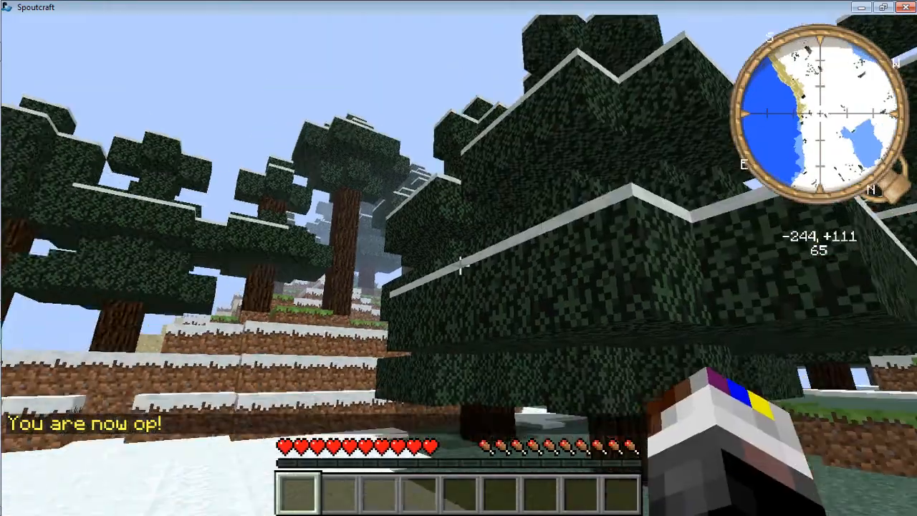
type("ee")
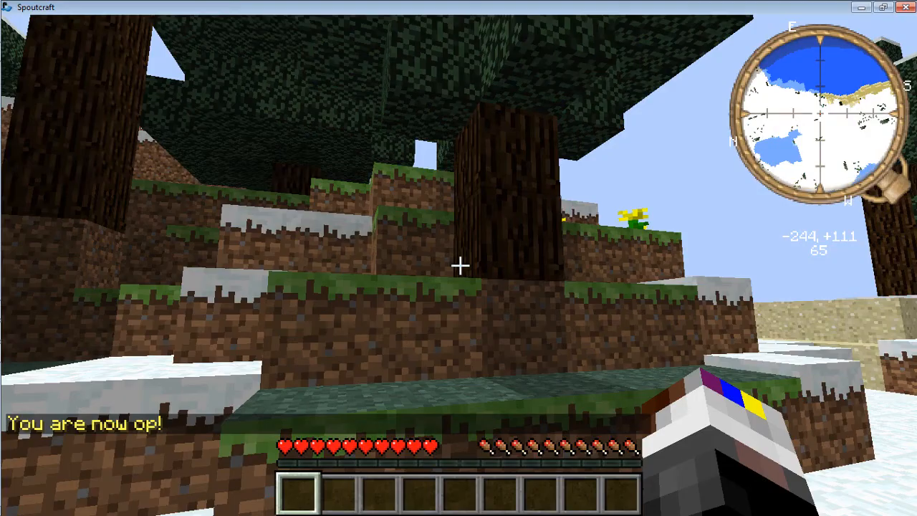
- List pages 1 and 2 of the server's command help in the game chat
type("t/help")
key("Return")
type("t/help 2")
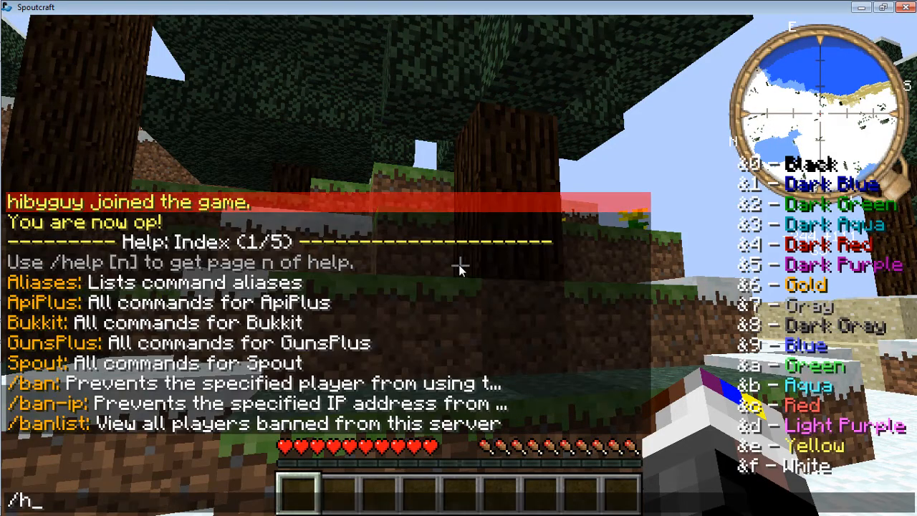
key("Return")
type("t/h")
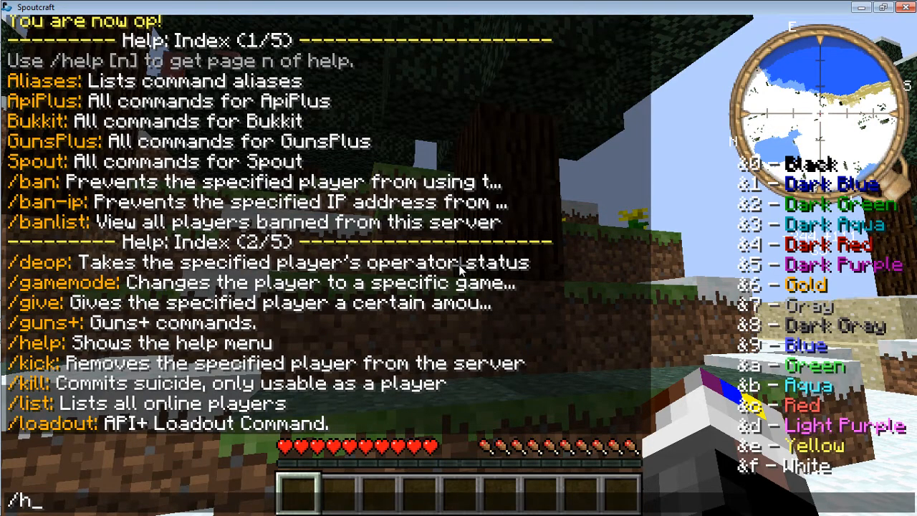
key("BackSpace")
key("BackSpace")
type("/guns")
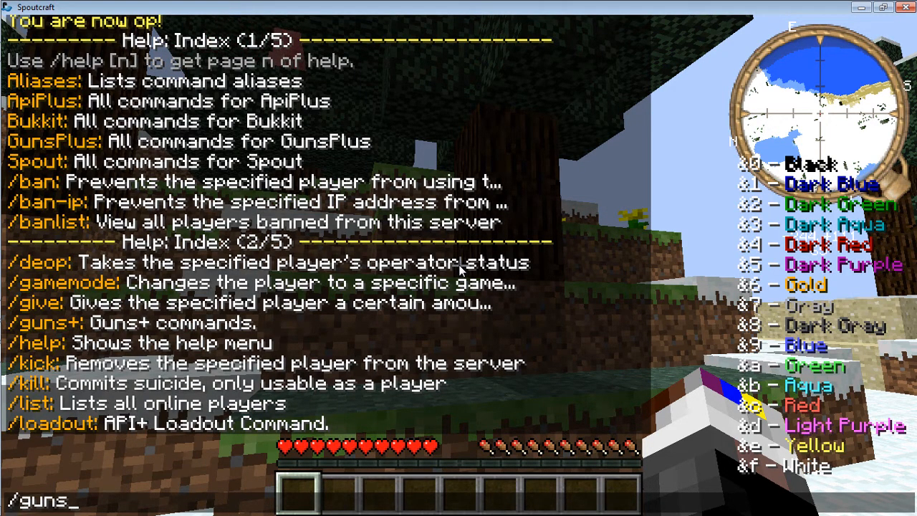
key("BackSpace")
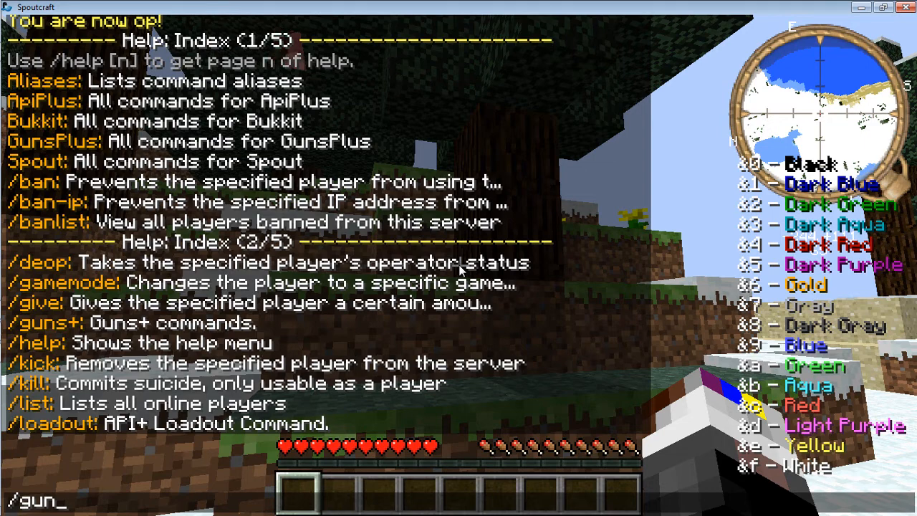
key("BackSpace")
key("BackSpace")
key("BackSpace")
- Switch the player to game mode 1 with the /gamemode chat command and the player's username
type("gamemode")
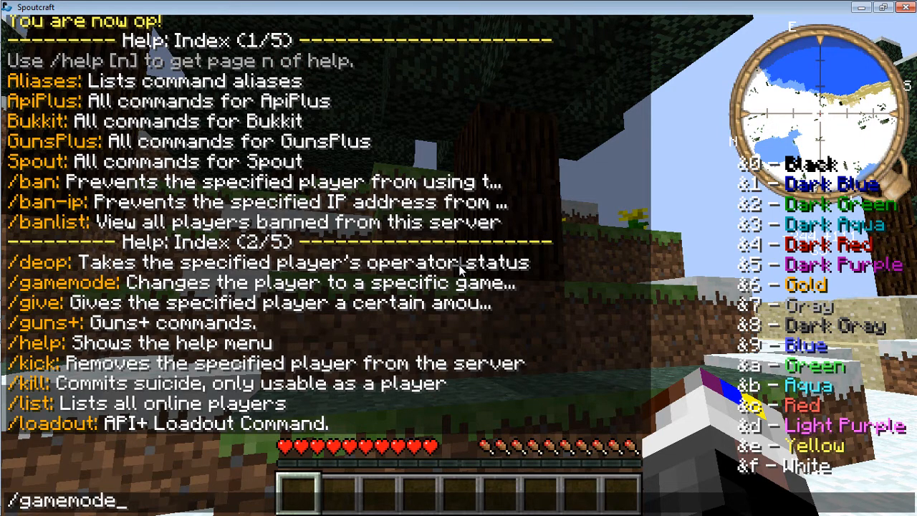
type(" hibyguy 1")
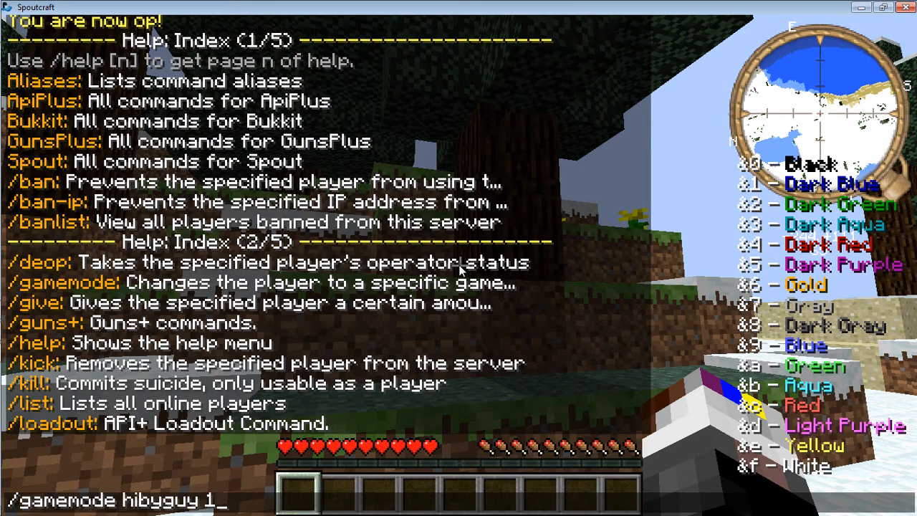
key("Return")
- Put the Sniper+Bayonet from the creative item selection into the first hotbar slot
key("e")
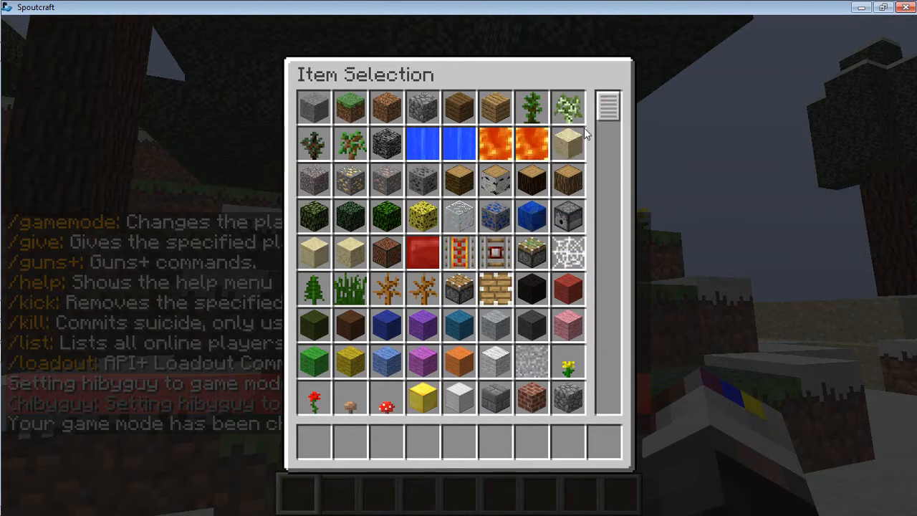
left_click_drag(608, 113, 608, 258)
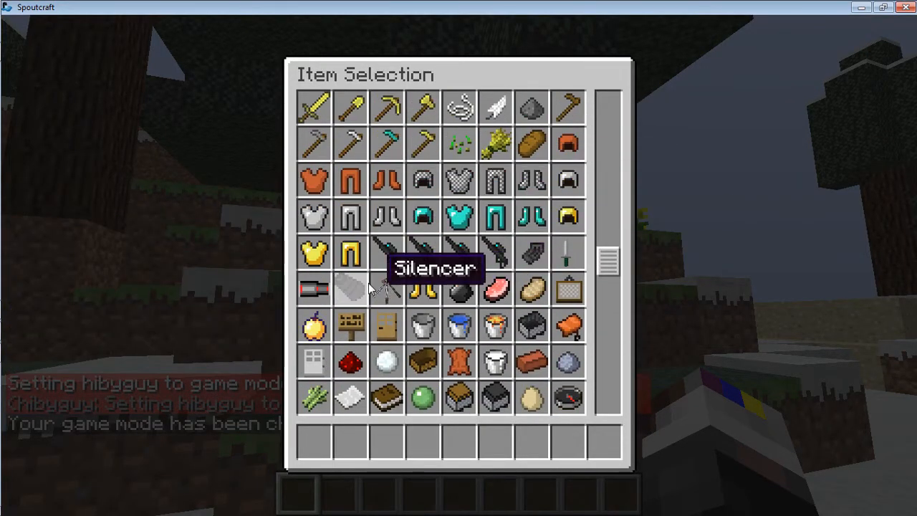
left_click(387, 251)
left_click(311, 443)
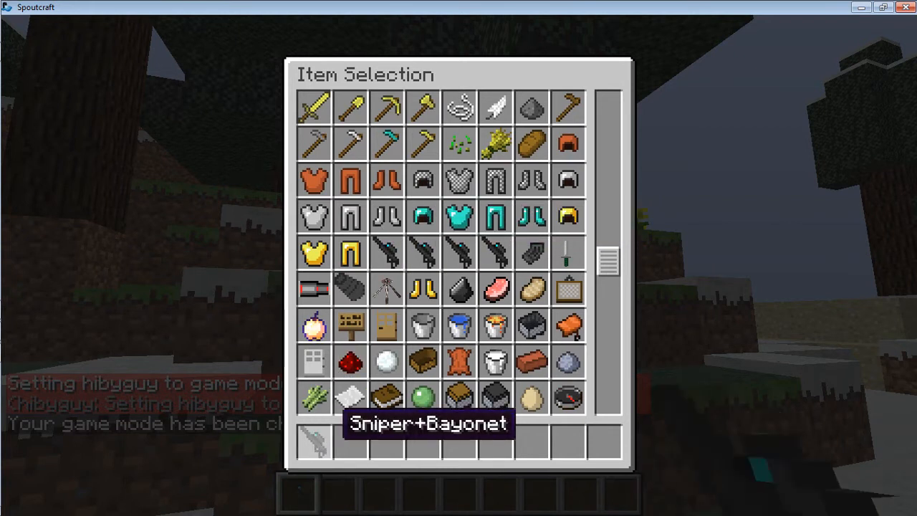
key("e")
- Test the Sniper+Bayonet's scope by zooming in and out several times
left_click(461, 265)
left_click(461, 265)
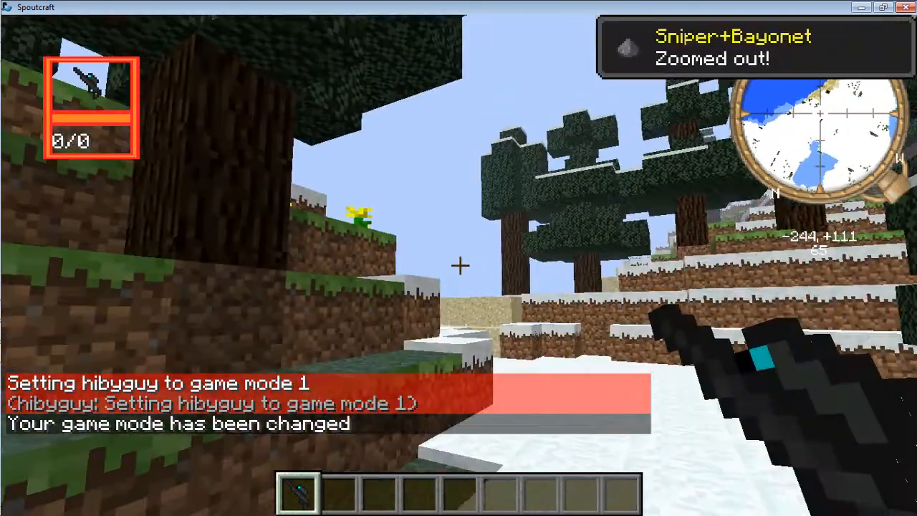
left_click(461, 265)
left_click(460, 265)
left_click(461, 265)
left_click(461, 265)
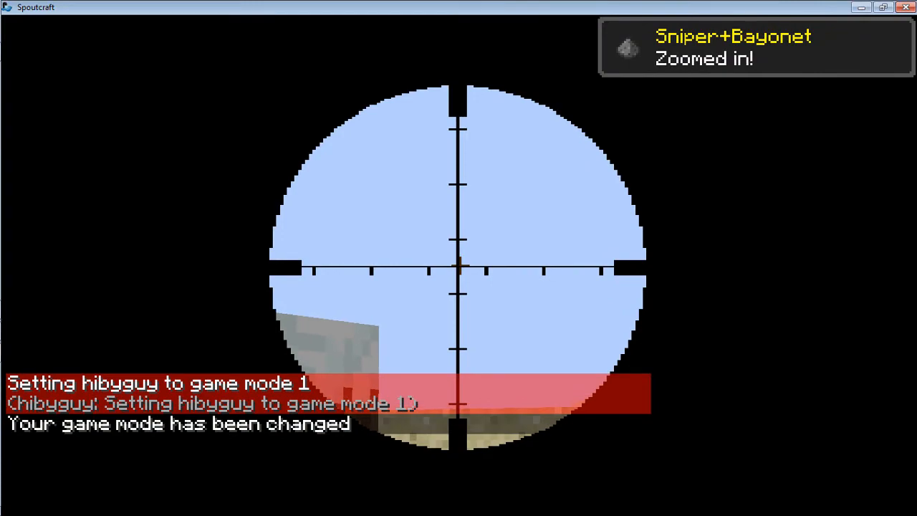
left_click(461, 265)
- Examine the Guns+ weapons and attachments, such as the Silencer, in the creative item selection, and close it
key("e")
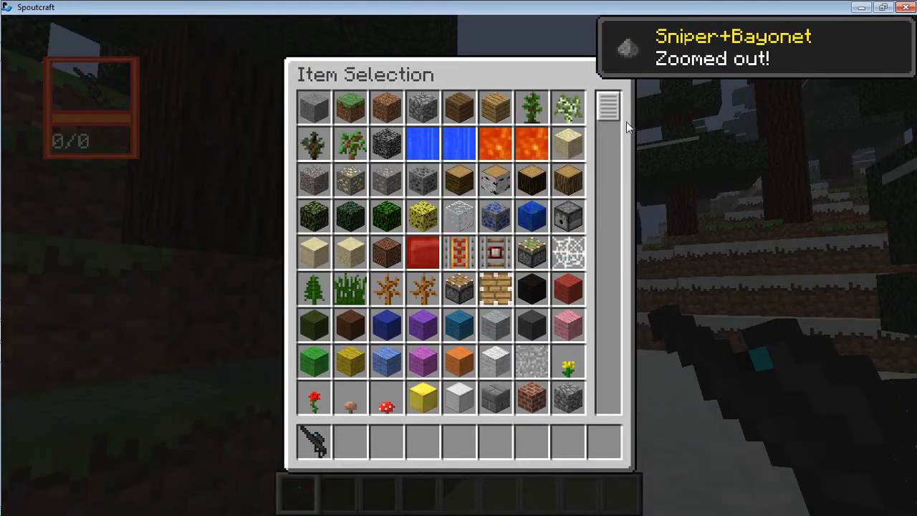
left_click_drag(607, 111, 607, 278)
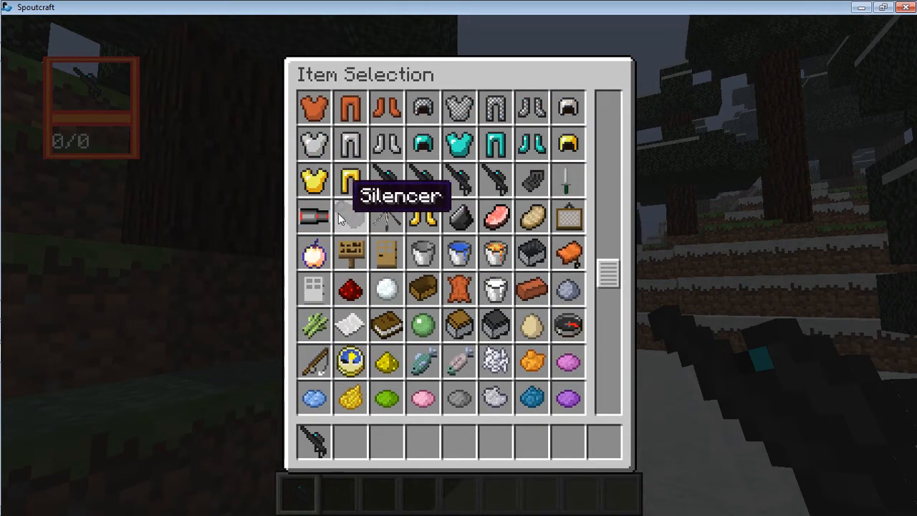
left_click_drag(613, 266, 636, 386)
key("Escape")
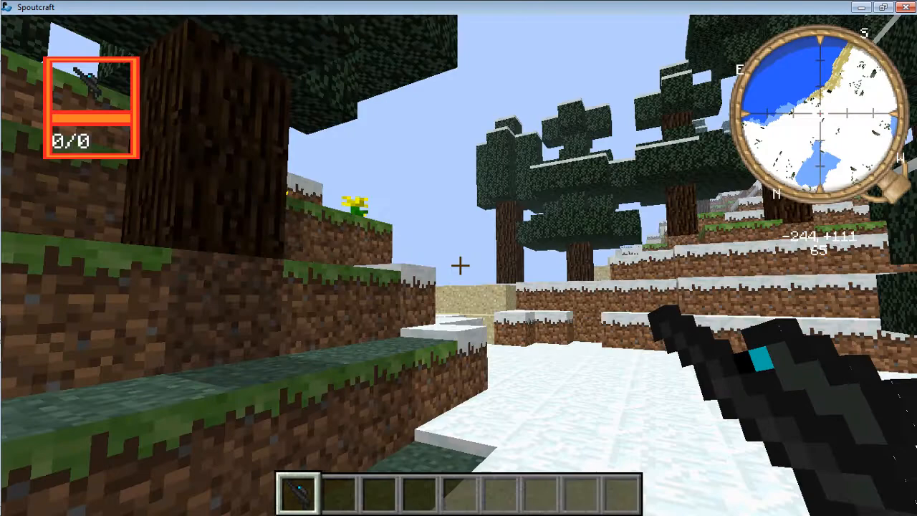
- Climb the snowy hillside past the pig to the ledge overlooking the water, carrying the Sniper+Bayonet
key("w")
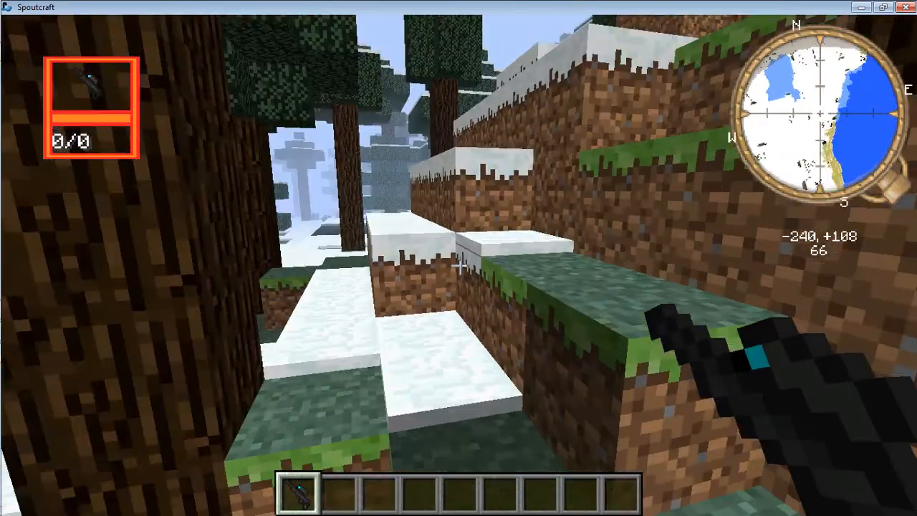
key("space")
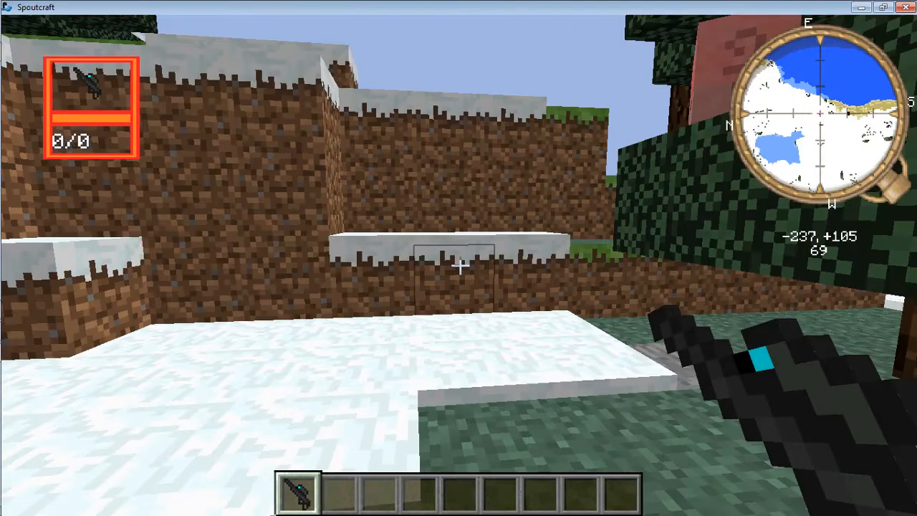
key("w")
key("space")
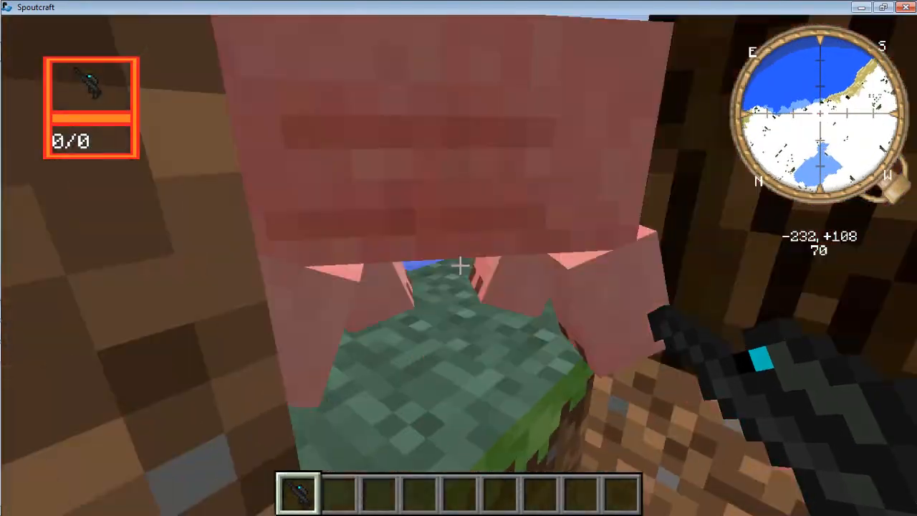
key("w")
key("space")
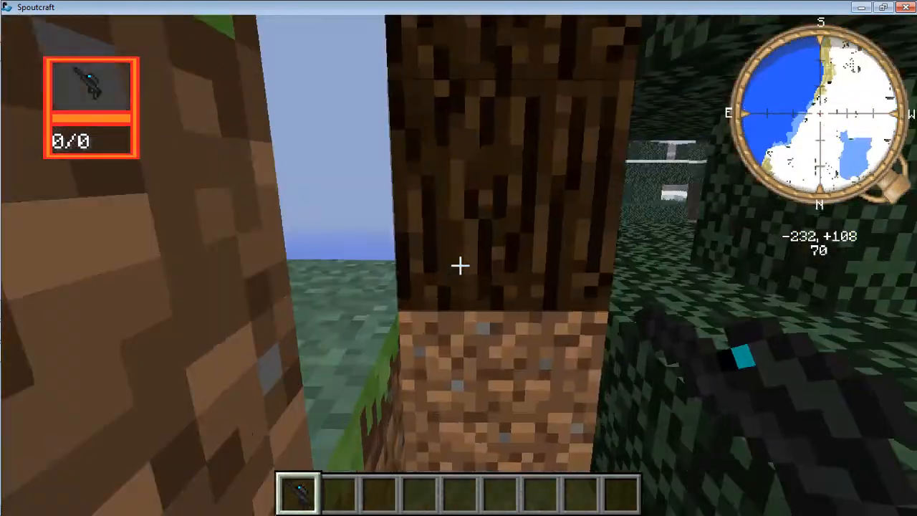
key("w")
key("space")
key("space")
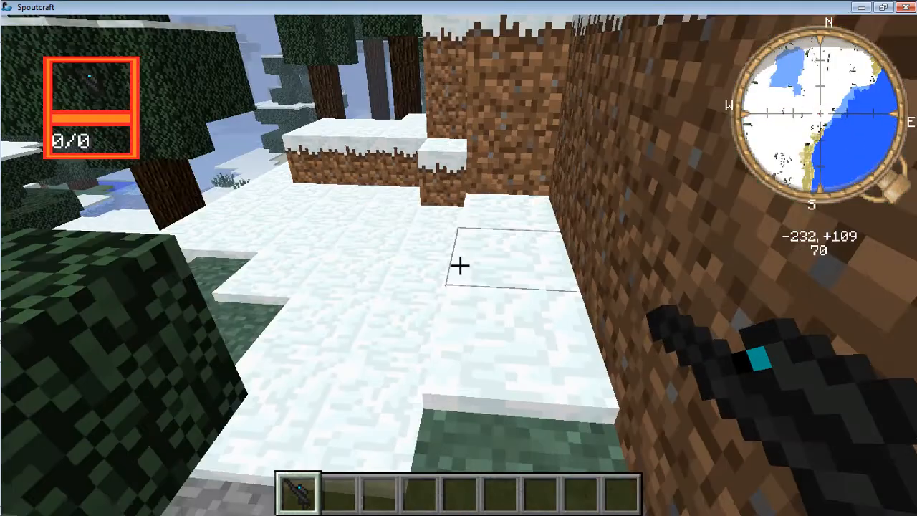
key("w")
key("space")
key("space")
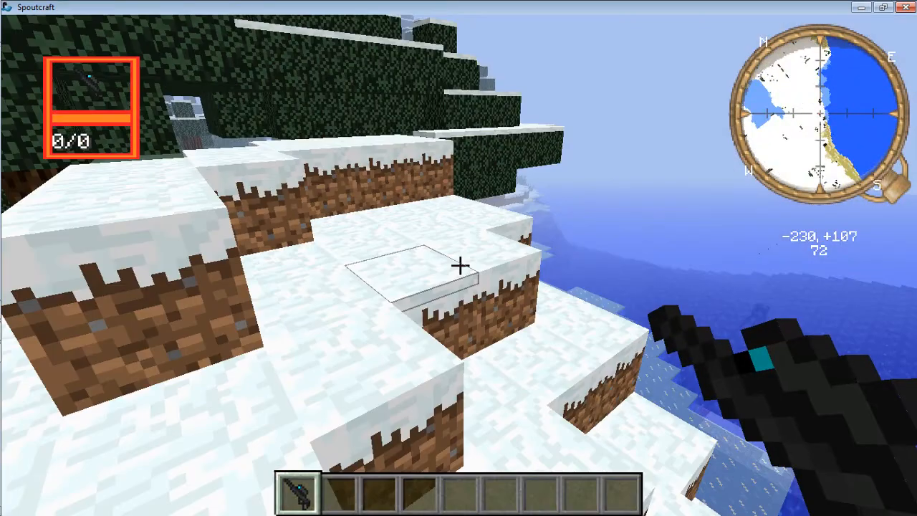
- Move along the snowy ledge toward the snow-covered spruce tree overlooking the water
key("w")
key("space")
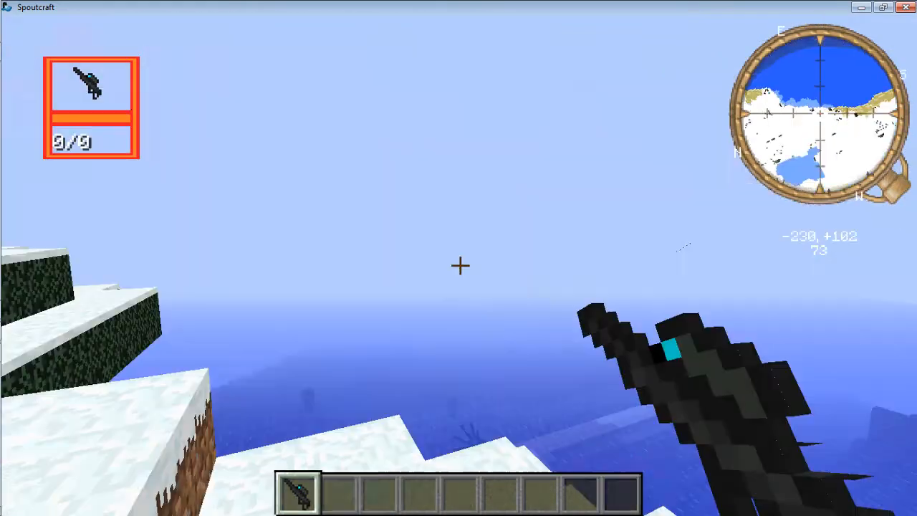
key("w")
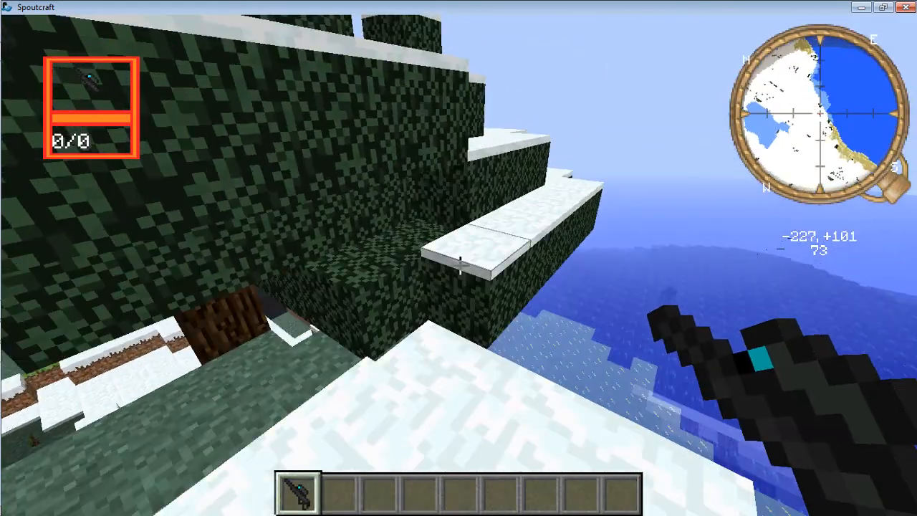
key("space")
key("e")
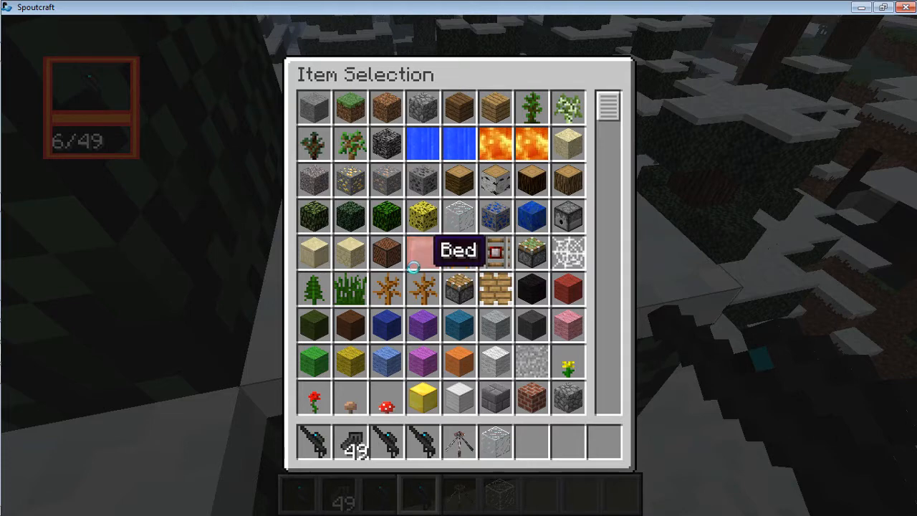
key("e")
key("w")
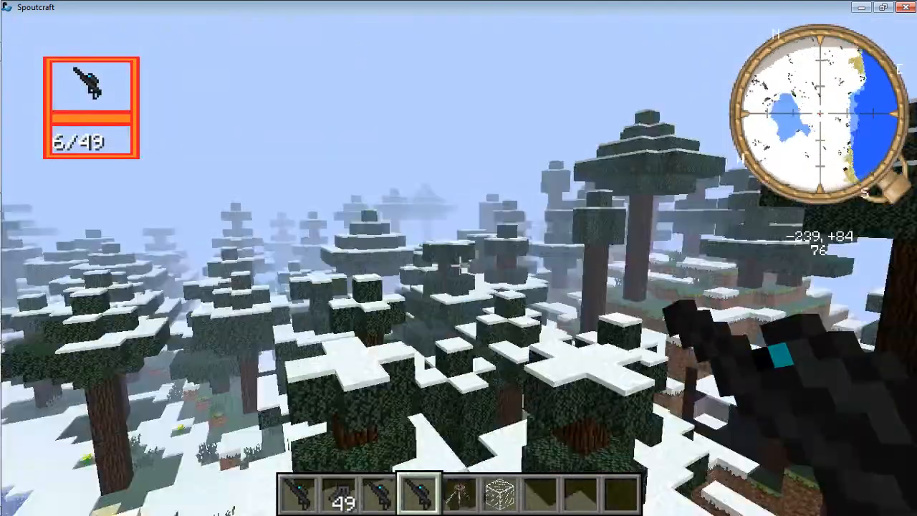
key("e")
mouse_move(6, 309)
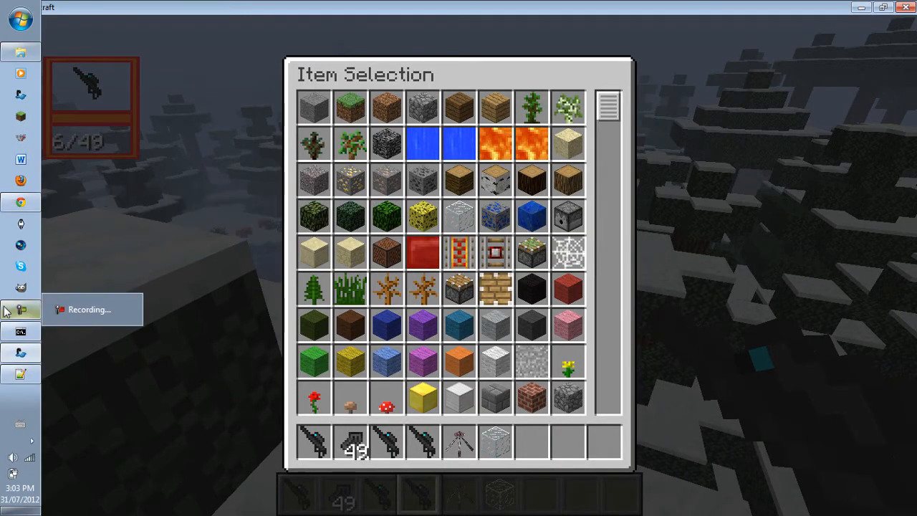
key("e")
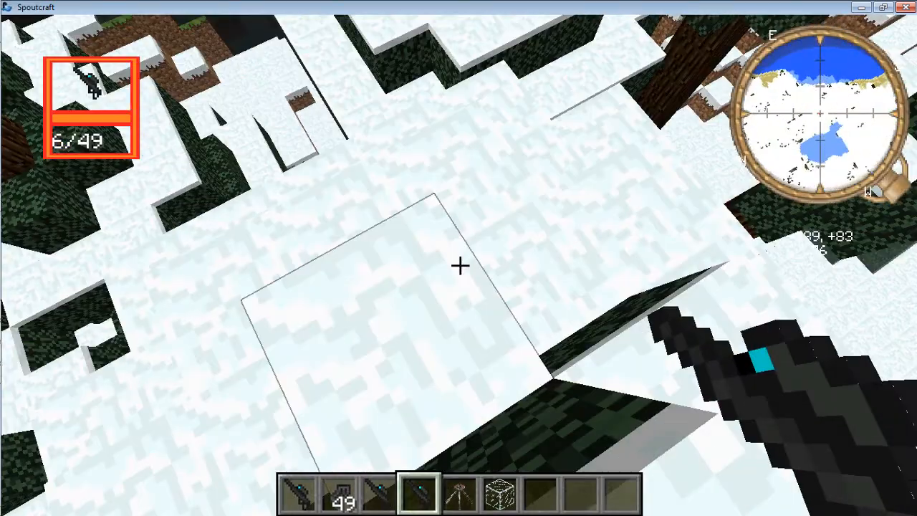
- Fire the sniper rifle from the fourth hotbar slot over the snowy forest while moving across the treetops
right_click(459, 266)
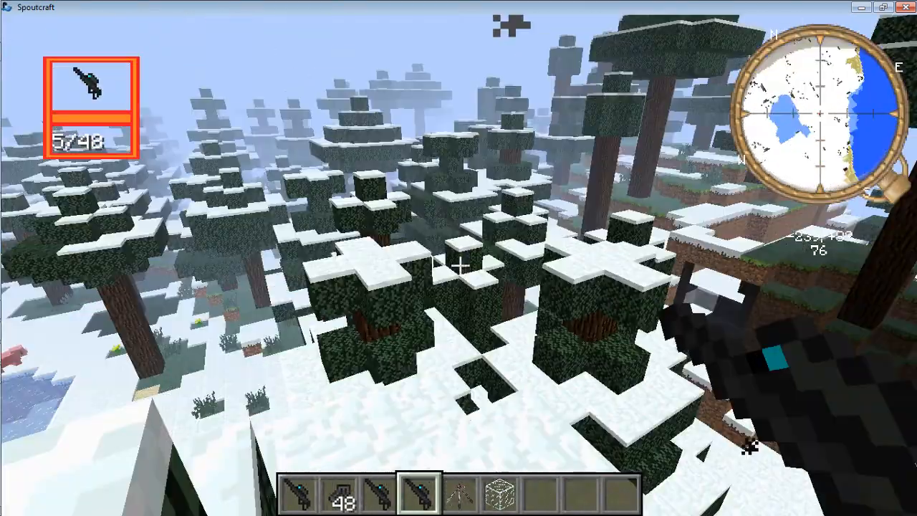
key("w")
key("space")
scroll(459, 265, "up", 1)
- Examine the Guns+ sniper variants, such as the Sniper+ExtraScope, in the creative item selection, and close it
key("e")
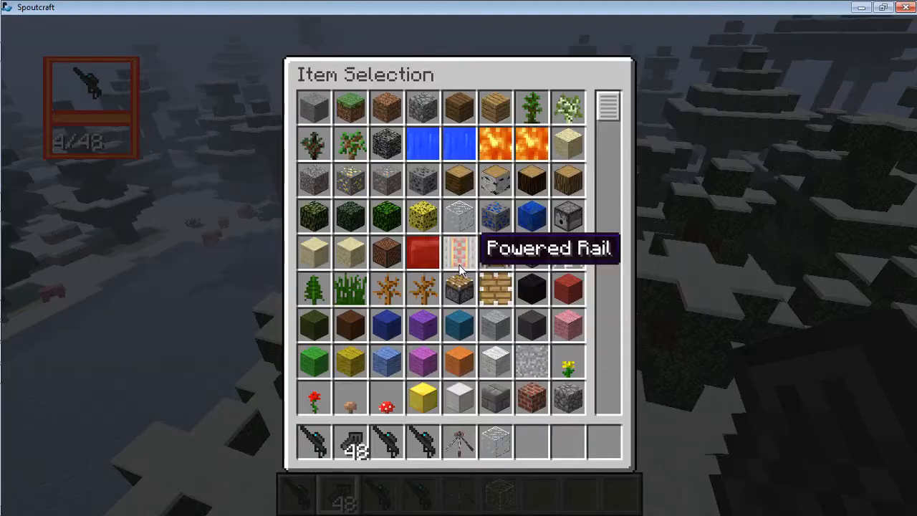
left_click_drag(607, 107, 623, 256)
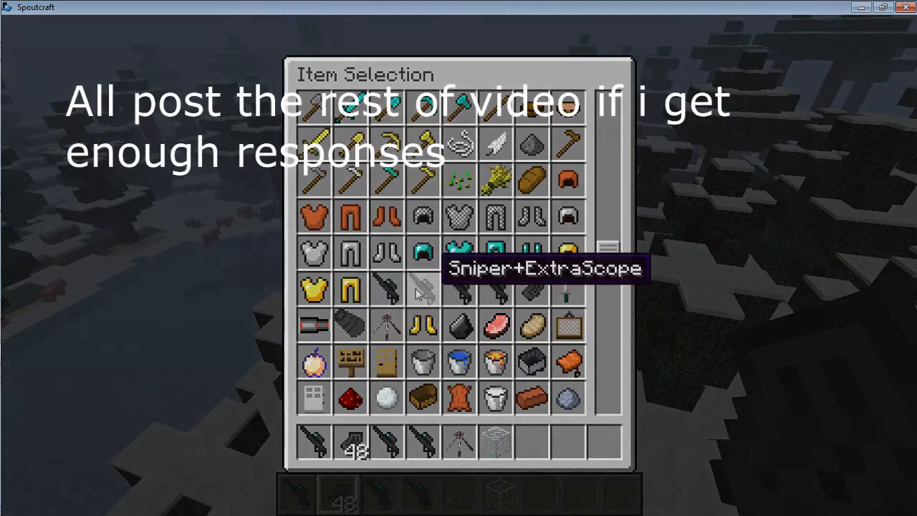
key("e")
- Fire the Sniper+Bayonet from the first hotbar slot over the frozen lake and zoom its scope in and out
scroll(460, 265, "up", 1)
right_click(460, 265)
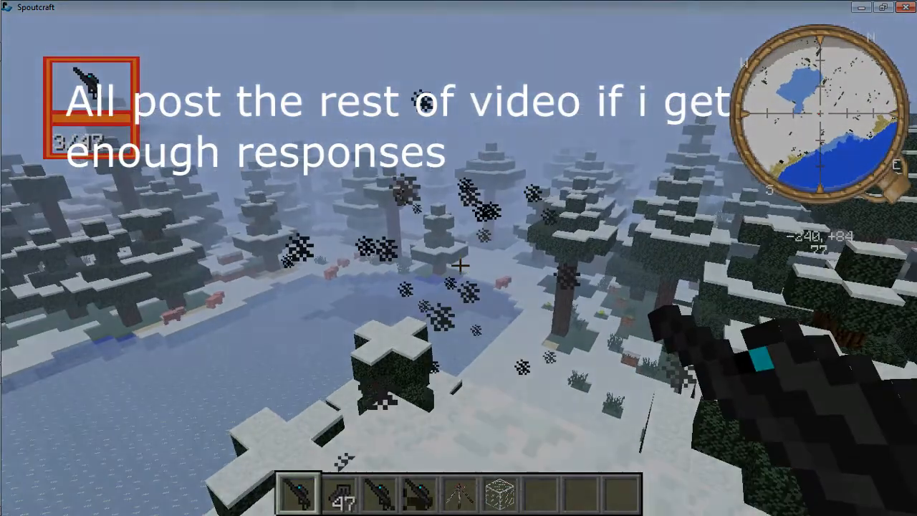
key("e")
key("e")
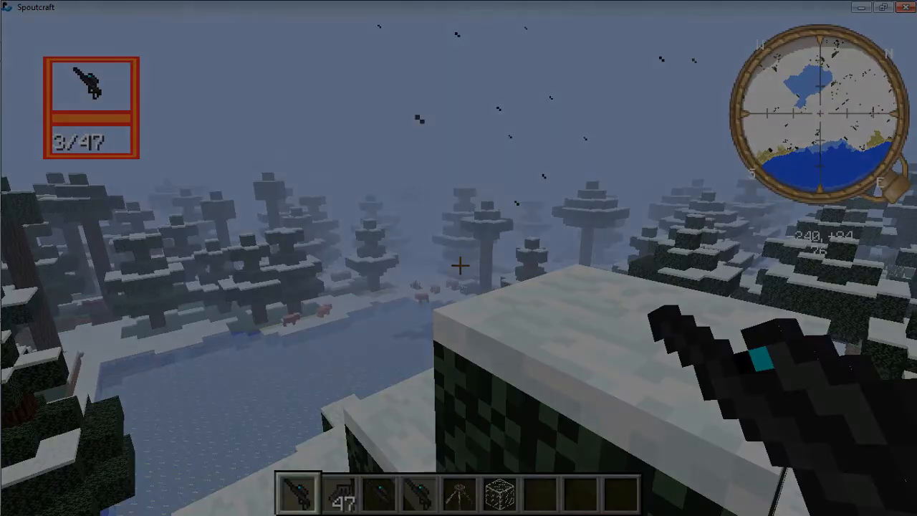
left_click(460, 265)
left_click(460, 265)
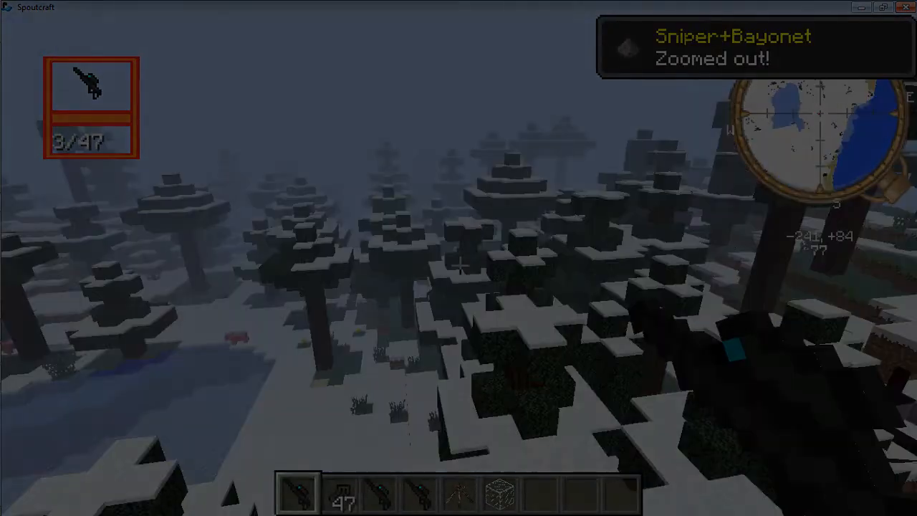
- Switch to the sniper rifle in the third hotbar slot and open the creative item selection
scroll(460, 265, "down", 2)
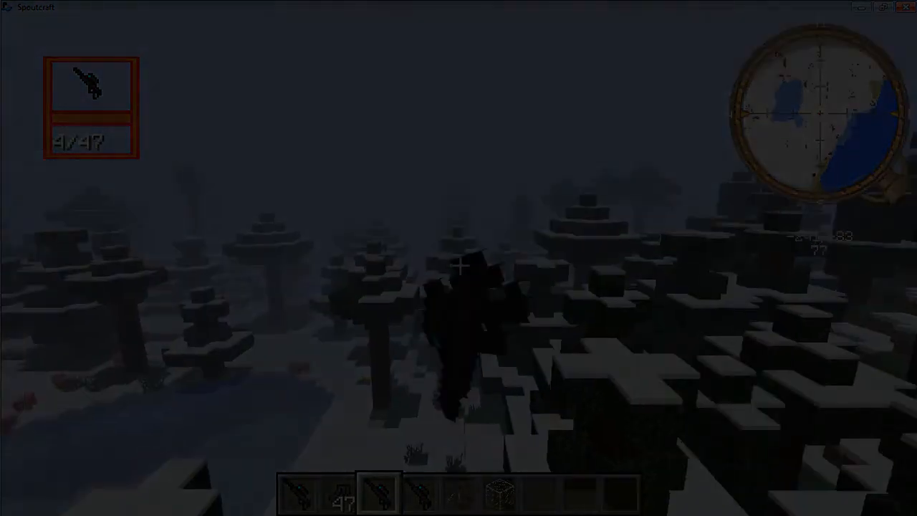
key("e")
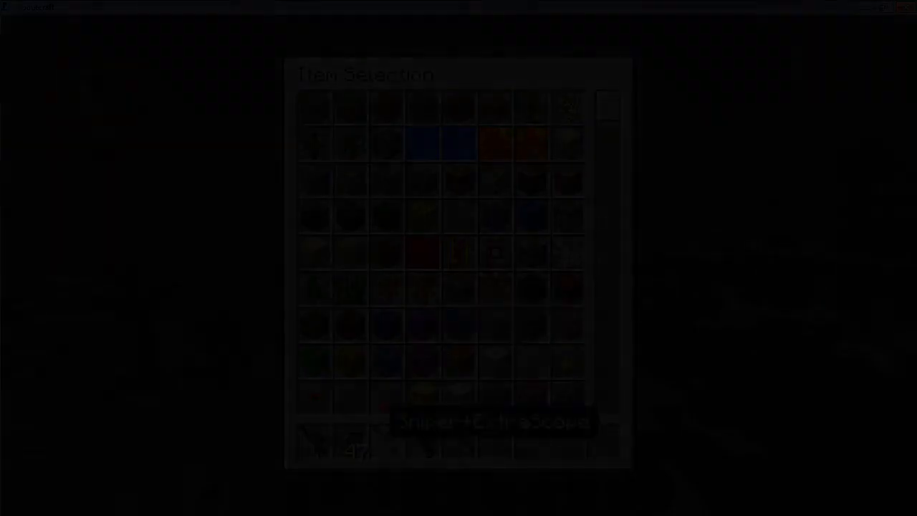